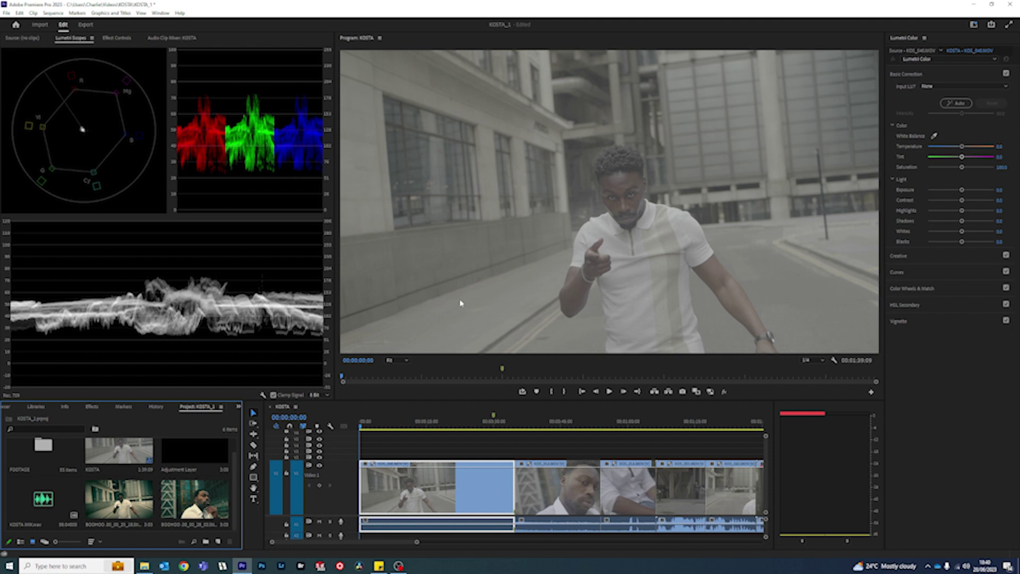
Load the VLog_to_V709_forV35 conversion LUT as the first clip's Input LUT in Basic Correction
click(945, 87)
click(915, 122)
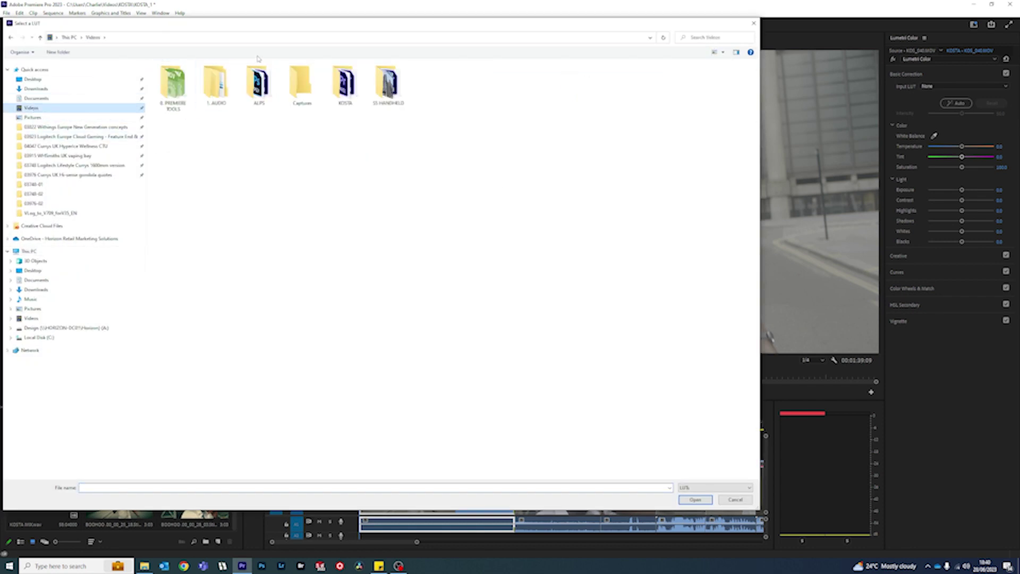
double_click(258, 80)
double_click(215, 86)
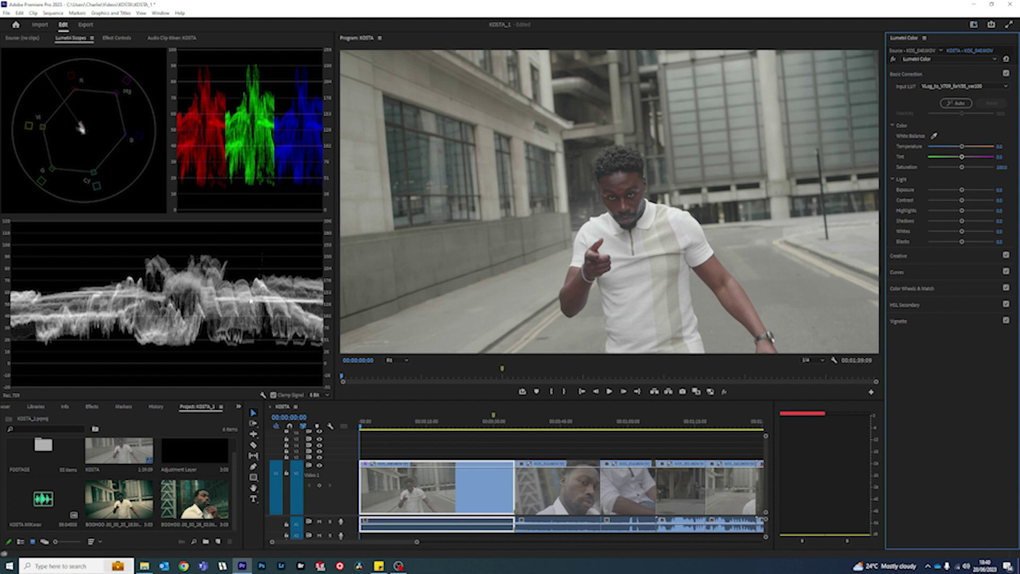
Apply the Fuji ETERNA 250D Fuji 3510 creative look to the clip and compare the image with and without it
click(905, 257)
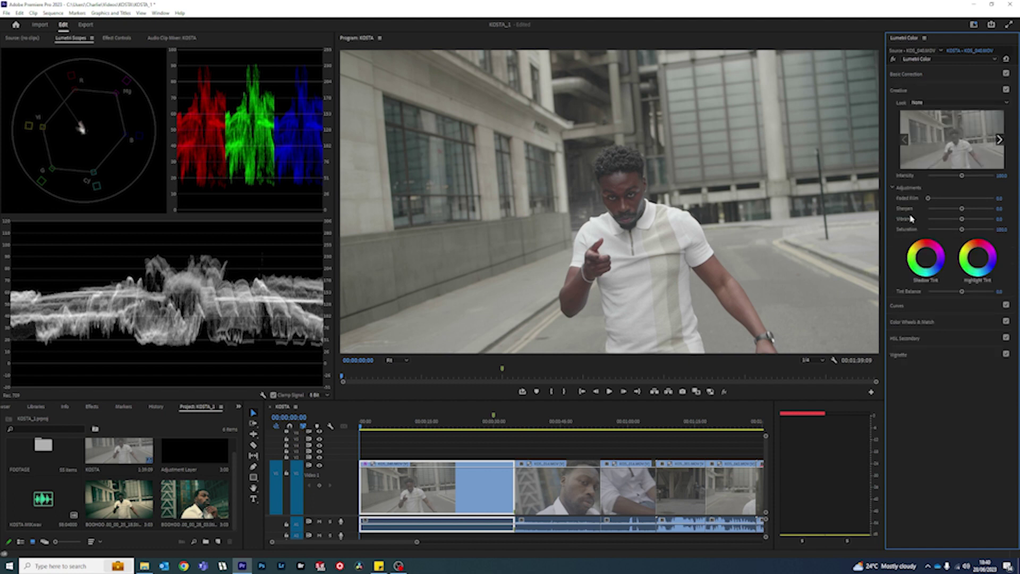
click(938, 102)
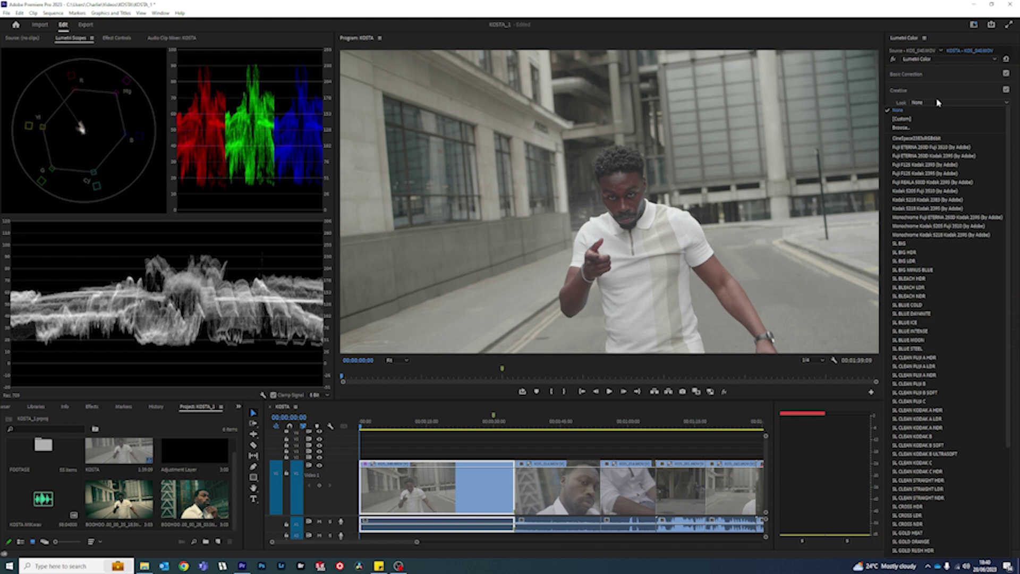
click(930, 147)
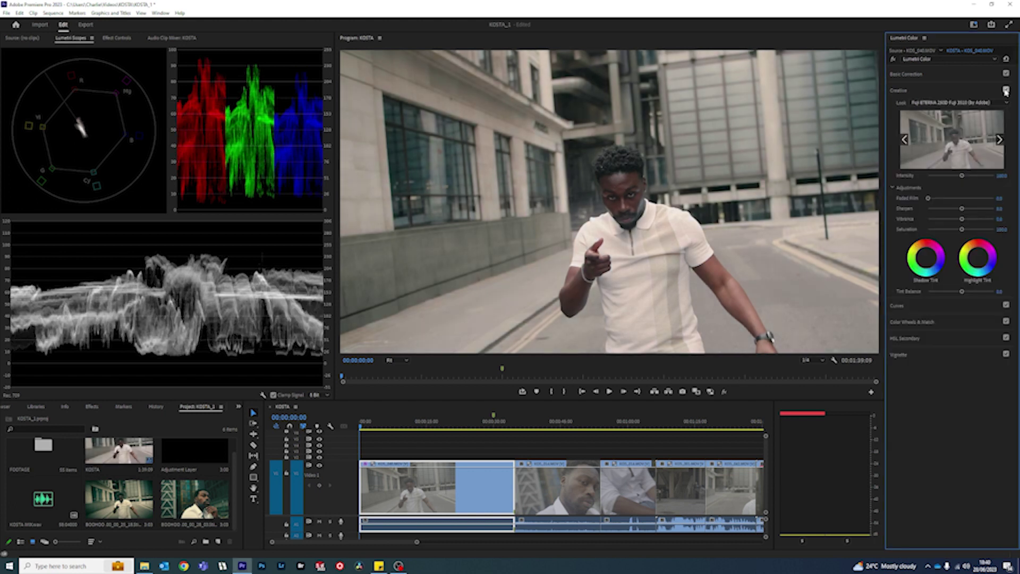
click(1006, 90)
click(1005, 91)
In Basic Correction, raise contrast to about 37, lower blacks to about -40 and lower shadows to about -20
click(941, 75)
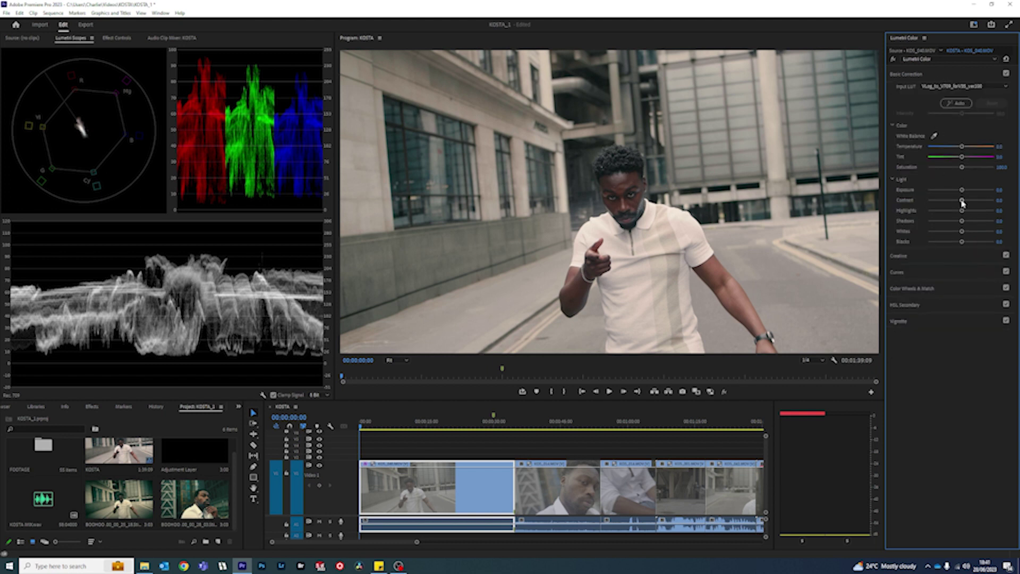
drag(962, 202, 974, 201)
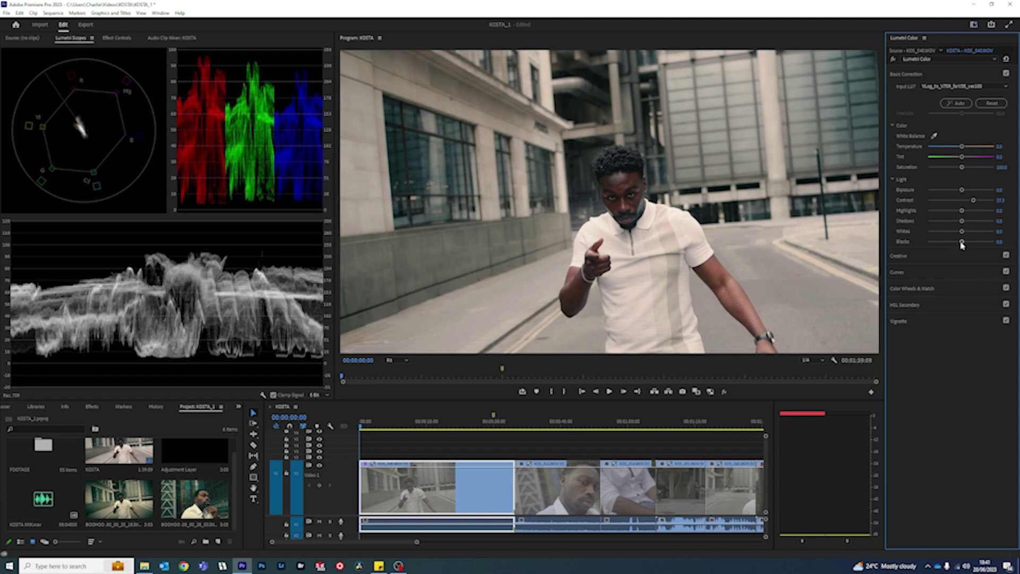
drag(962, 242, 949, 241)
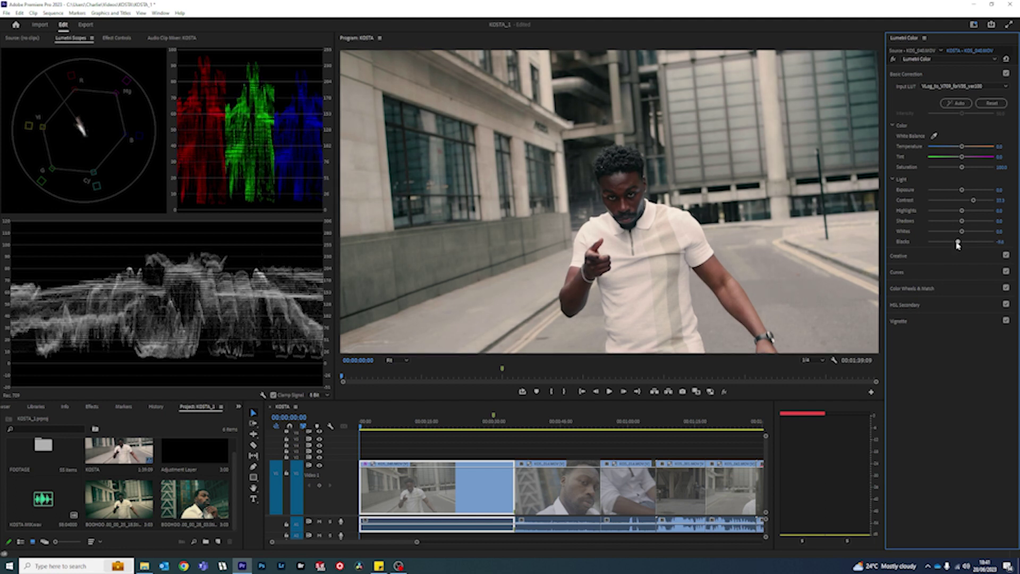
drag(962, 221, 952, 221)
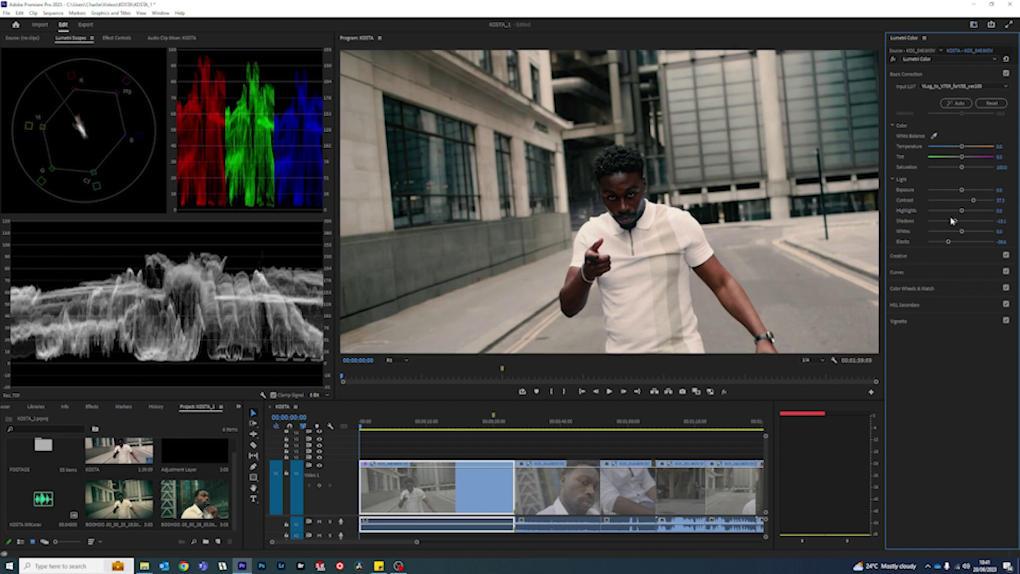
In the Creative adjustments, increase Sharpen to about 30 and set Faded Film to 10
click(938, 255)
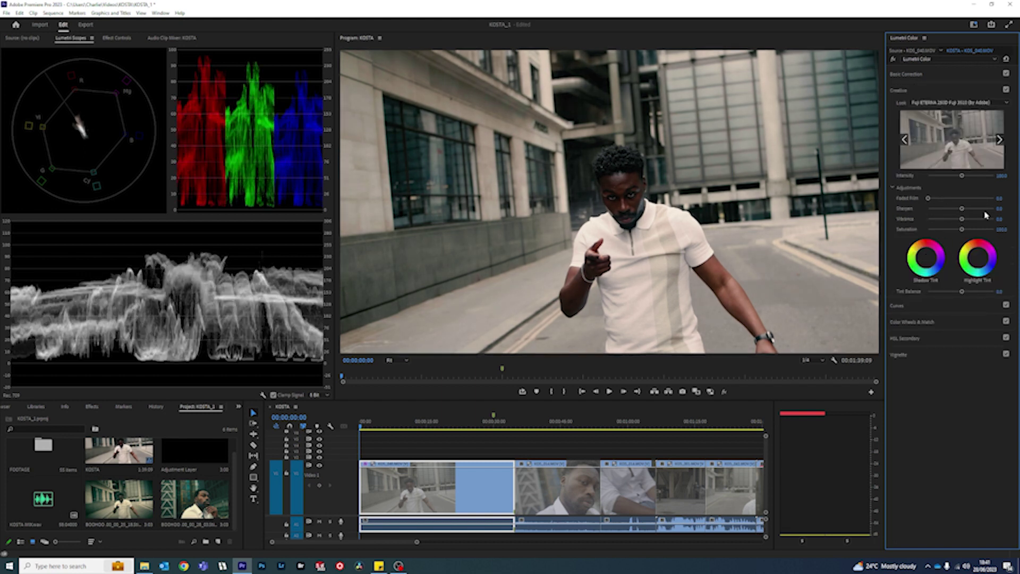
drag(998, 209, 1004, 205)
click(1001, 198)
text(10)
key(Return)
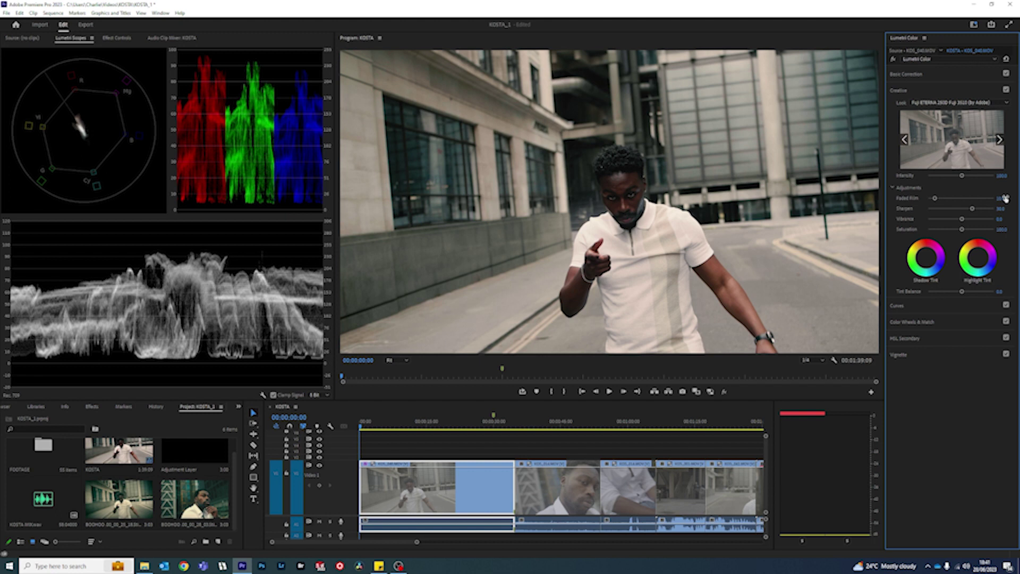
Use the color wheels to tint the clip's shadows green and balance the tint of its highlights and midtones
click(907, 309)
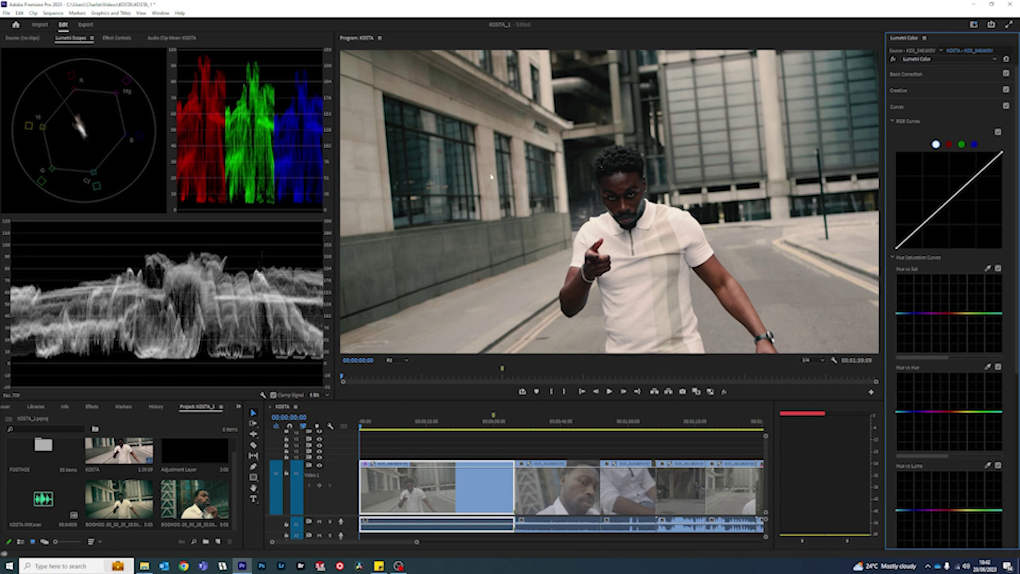
click(923, 110)
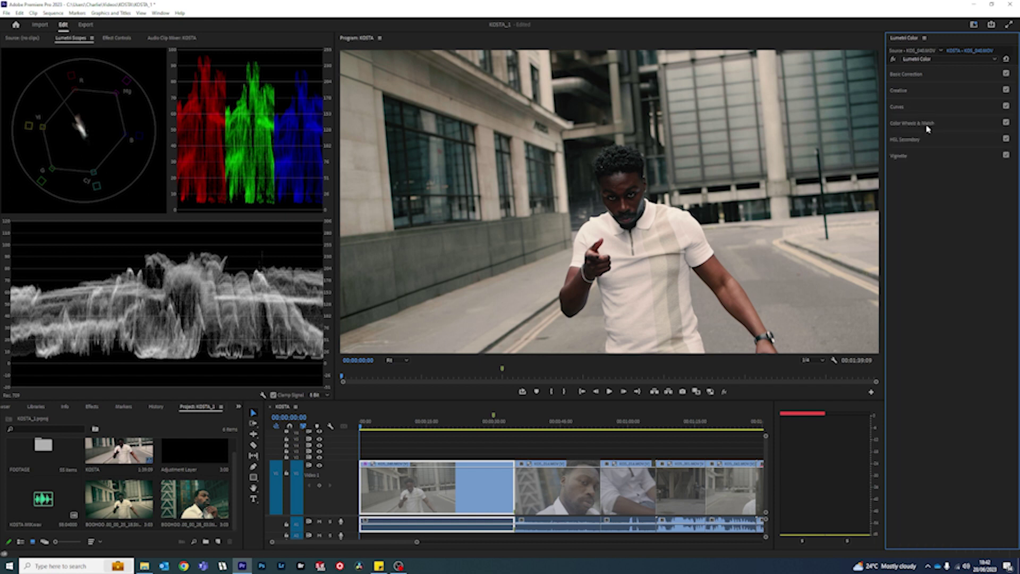
click(928, 126)
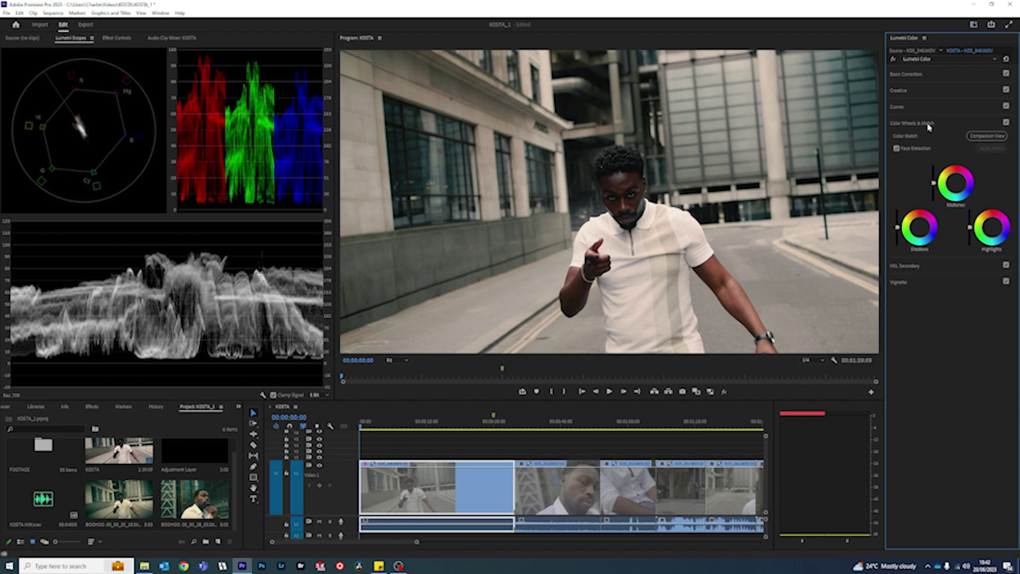
click(919, 227)
click(993, 228)
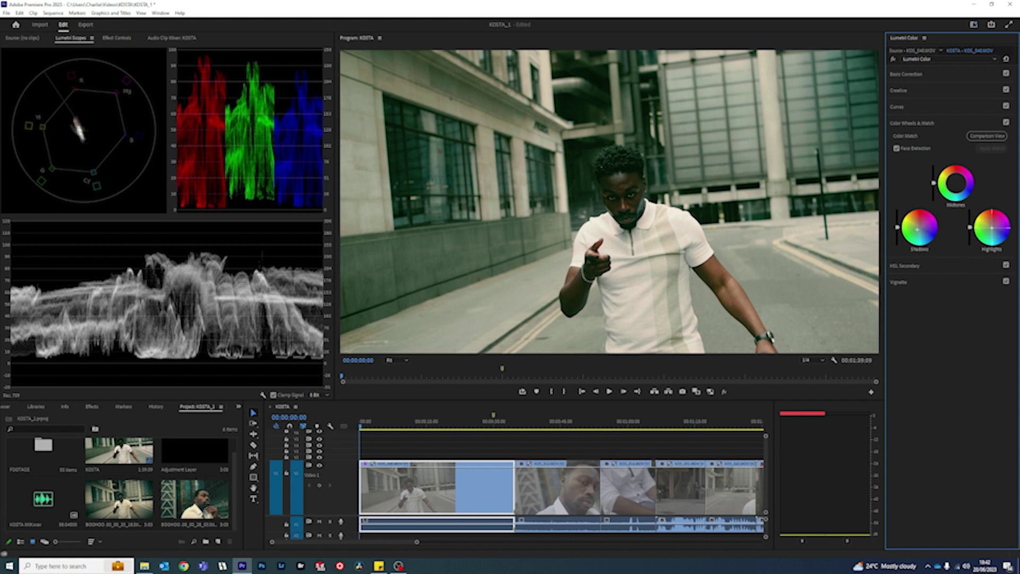
click(956, 186)
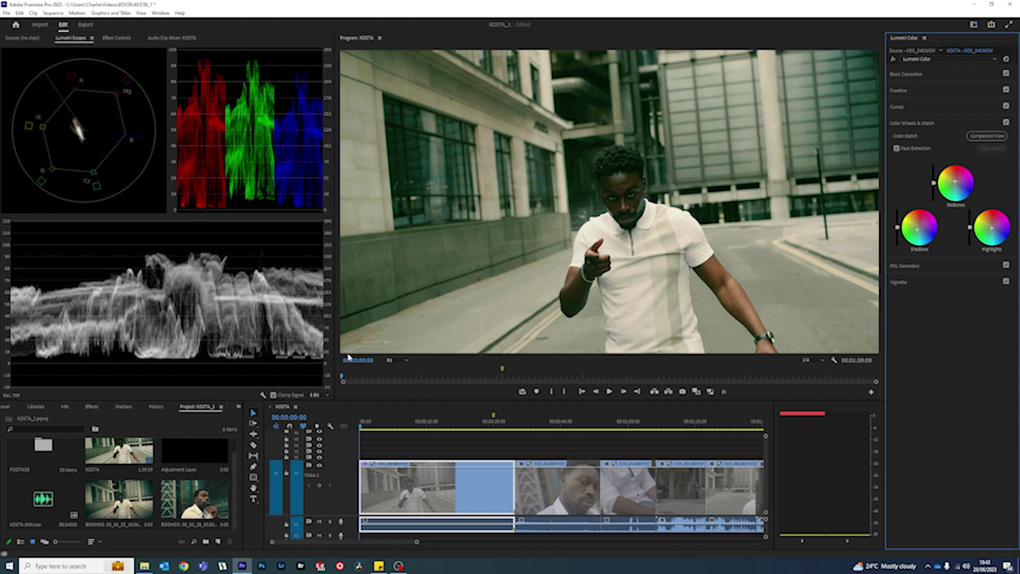
Insert the first BOOHOO reference still after the last clip in the timeline and compare it with the graded first clip
click(119, 499)
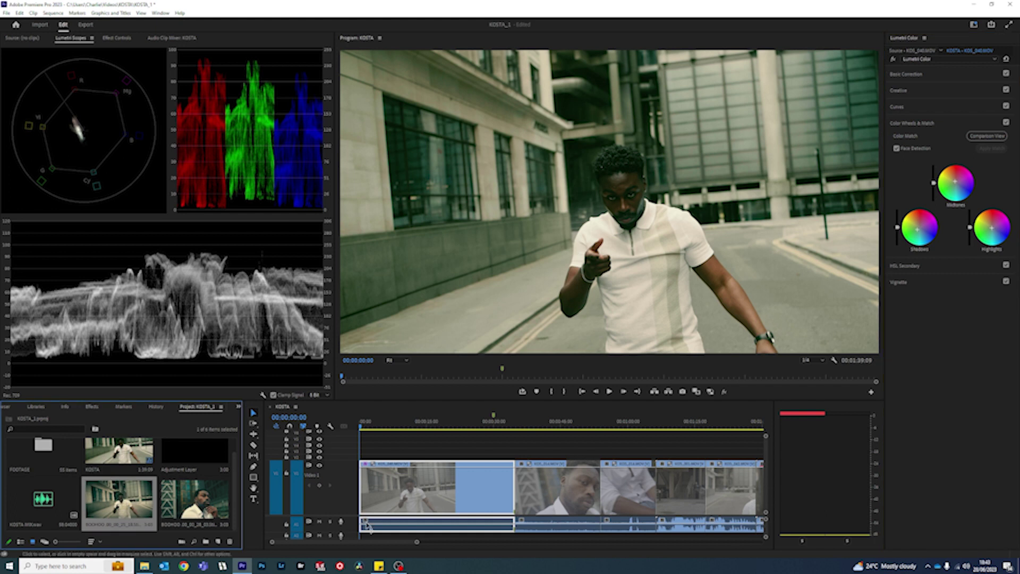
drag(417, 541, 487, 542)
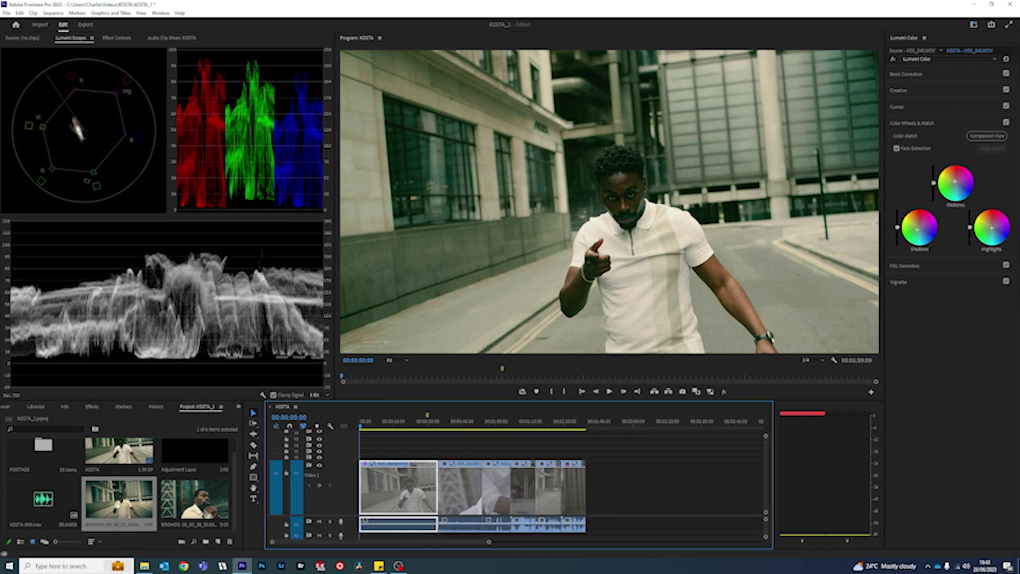
click(616, 425)
key(.)
click(614, 428)
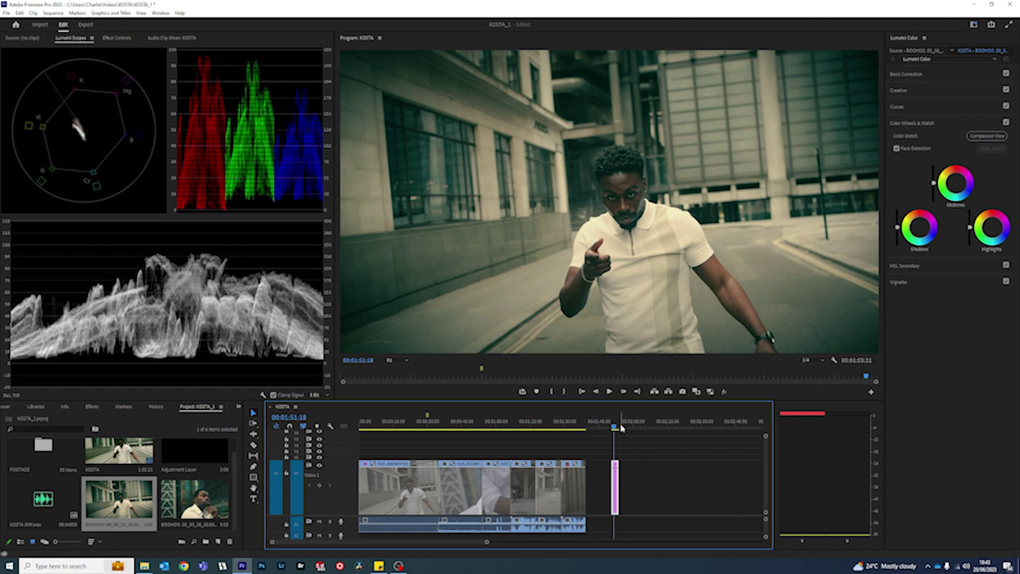
click(410, 421)
click(582, 392)
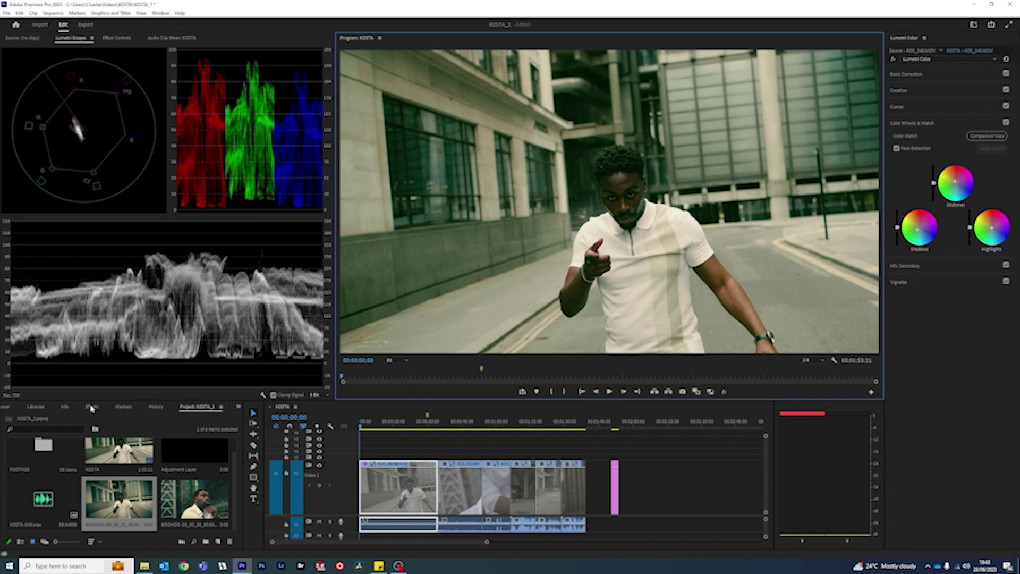
Create an adjustment layer with the default video settings and place it above the first clip, spanning that clip's full length
click(217, 541)
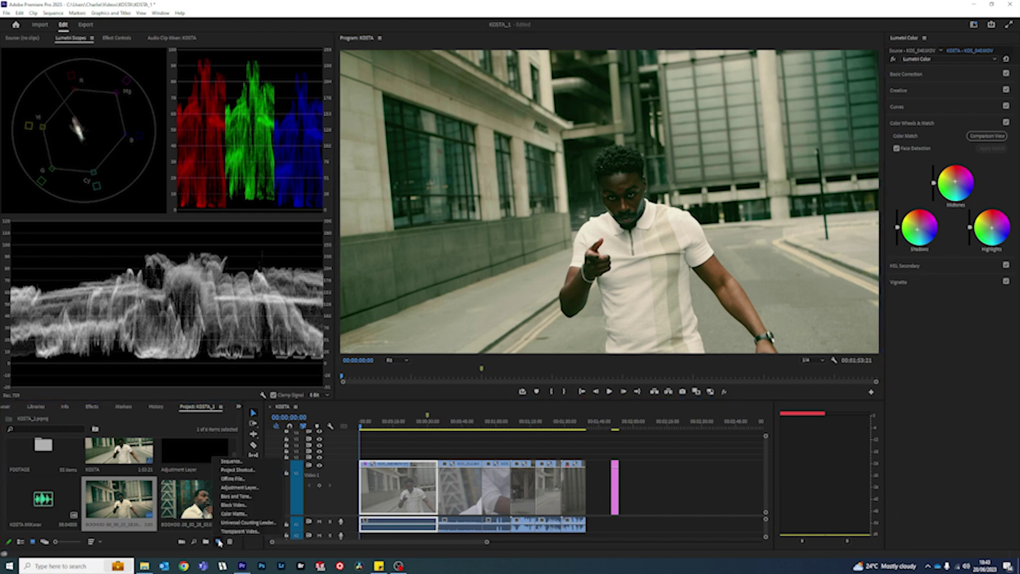
click(239, 487)
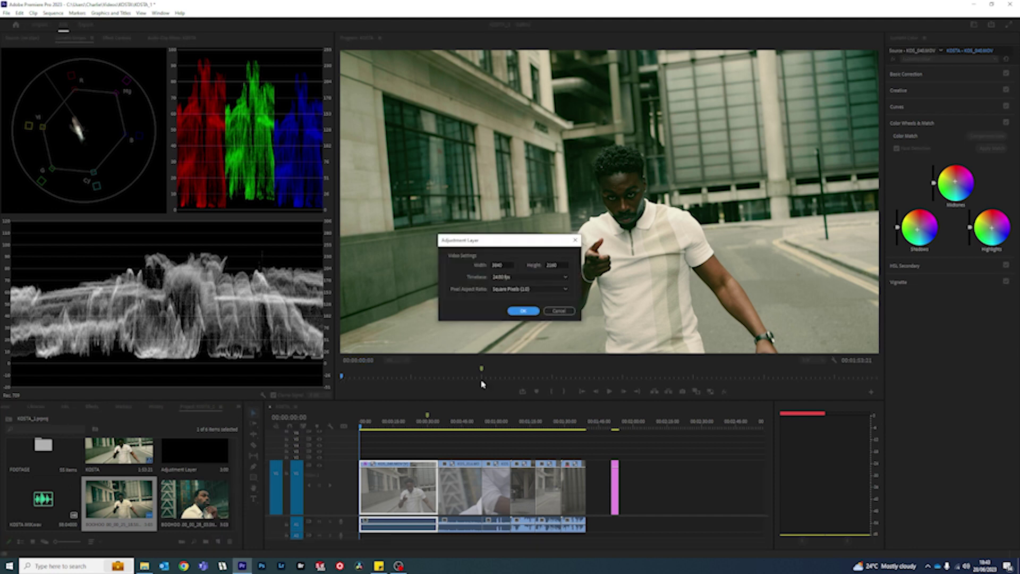
click(522, 308)
drag(43, 499, 361, 451)
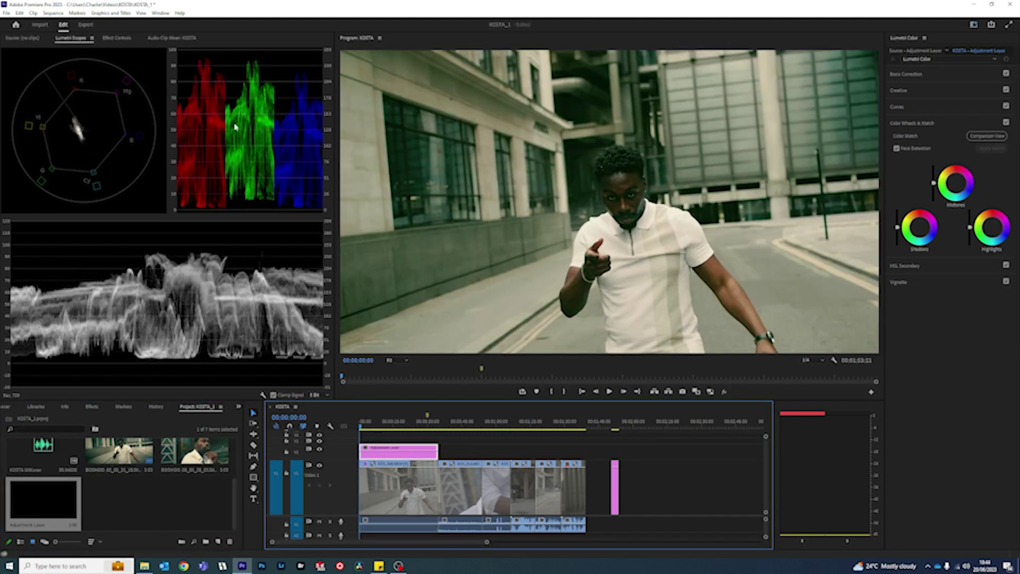
Add an elliptical opacity mask around the man on the adjustment layer, with a feather of about 547, and invert it
click(117, 38)
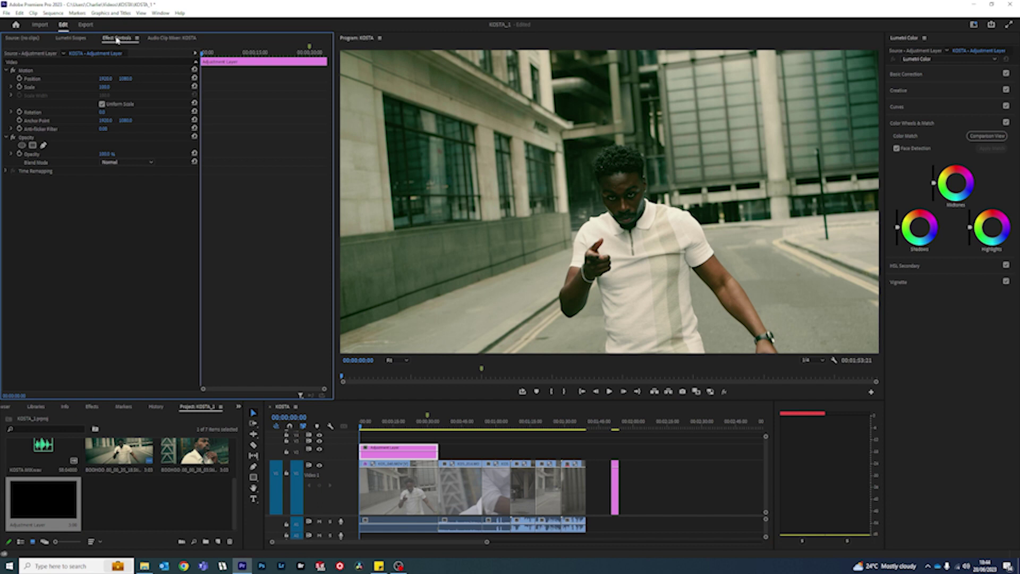
click(22, 146)
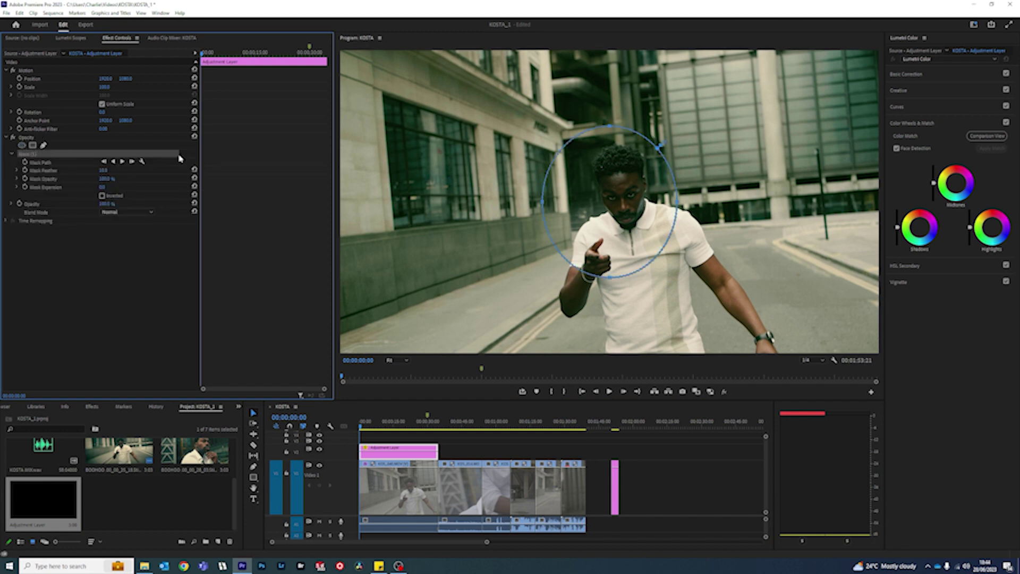
drag(621, 191, 664, 234)
drag(104, 170, 169, 170)
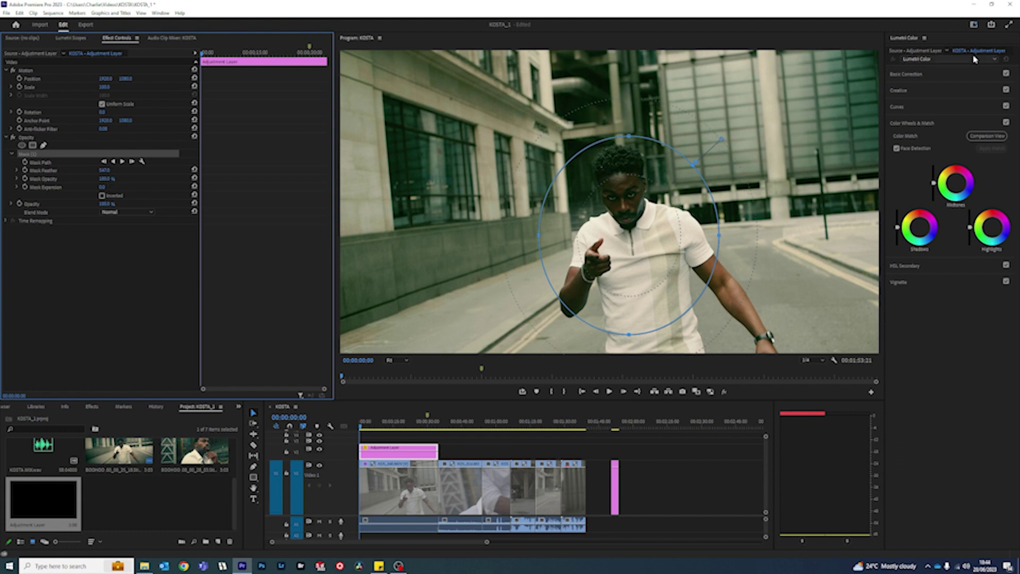
click(101, 196)
Lower the adjustment layer's shadows to about -65 to darken the area outside the mask
click(905, 74)
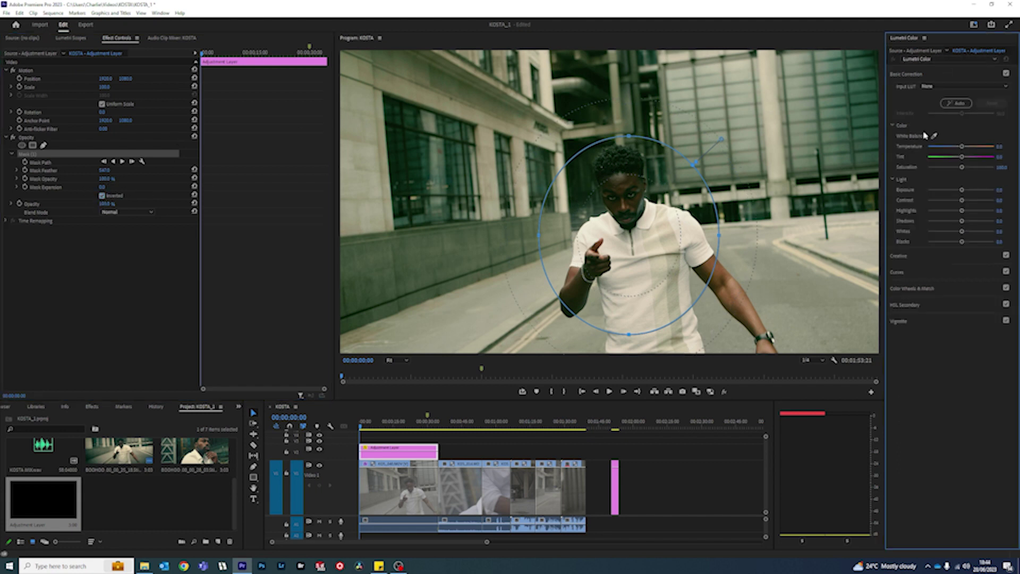
drag(961, 221, 940, 222)
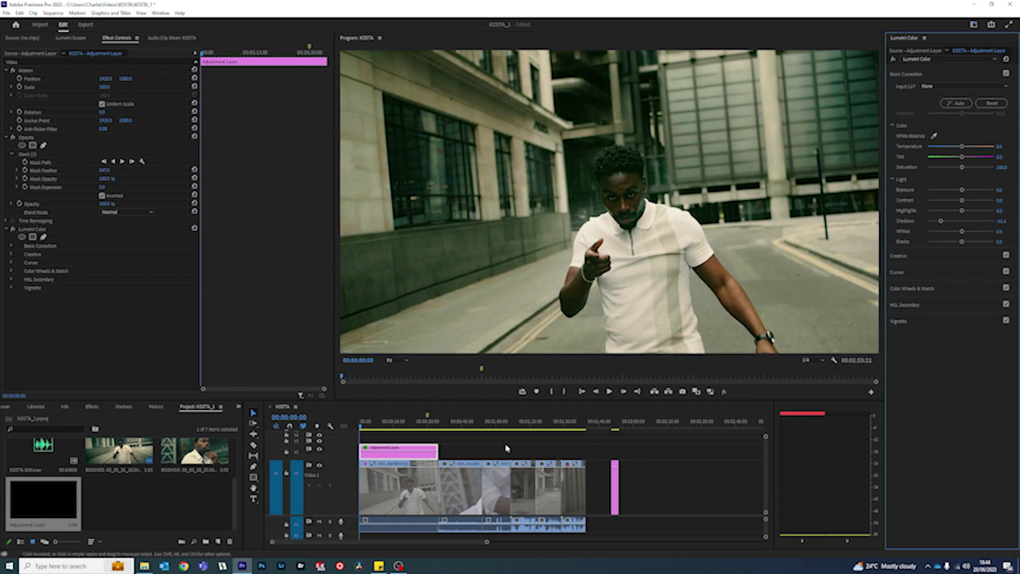
Stretch the adjustment layer's elliptical mask so it extends farther above and below the man
click(379, 455)
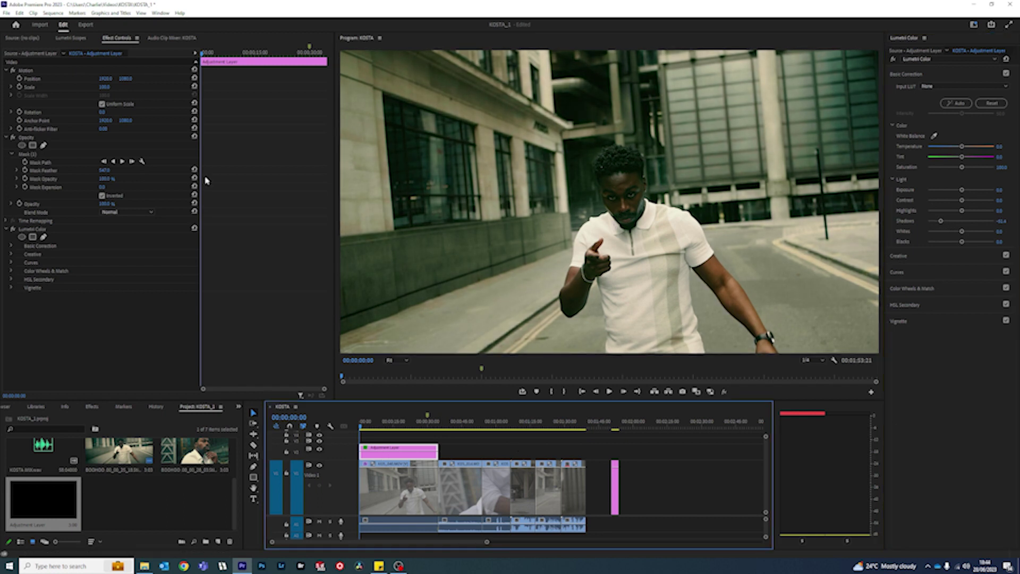
click(170, 154)
click(398, 360)
click(395, 387)
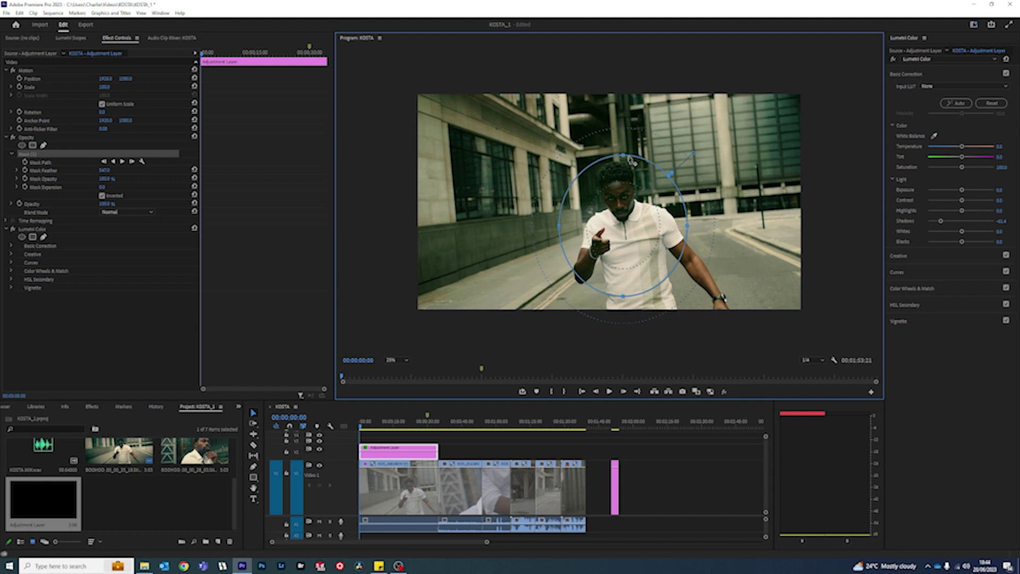
drag(625, 156, 623, 119)
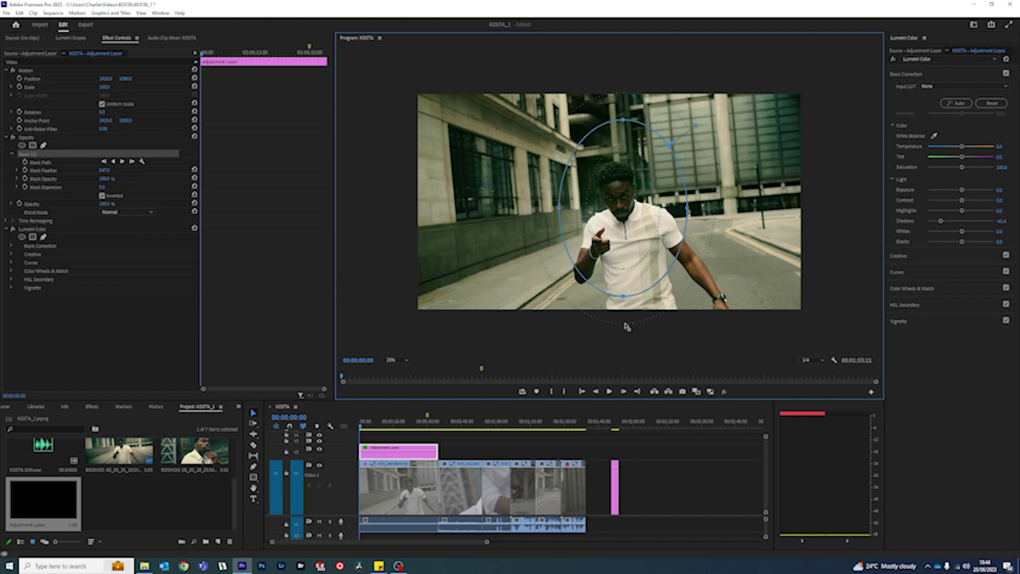
click(626, 323)
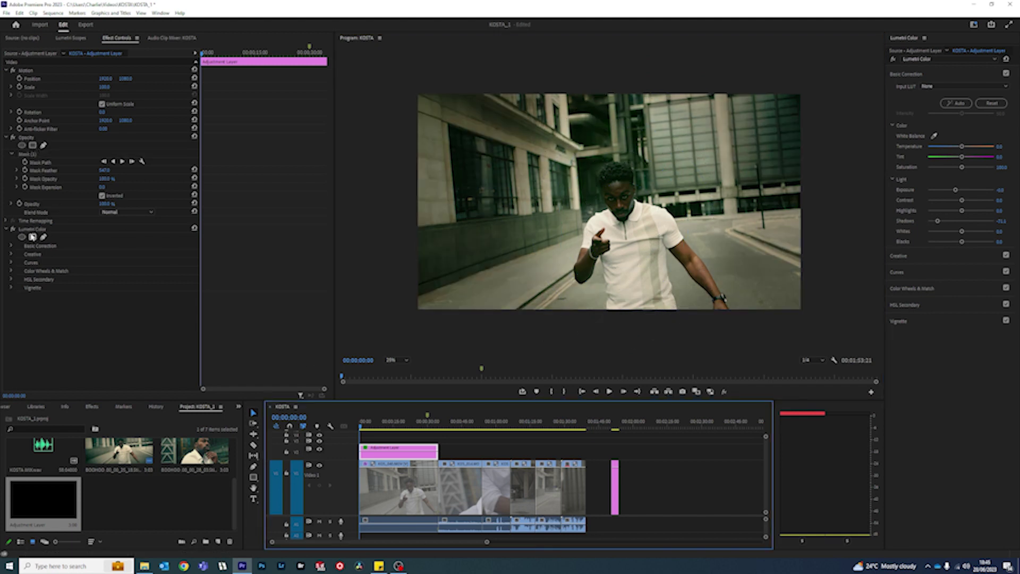
Move the elliptical mask slightly lower in the frame and widen it on both sides of the man
click(28, 154)
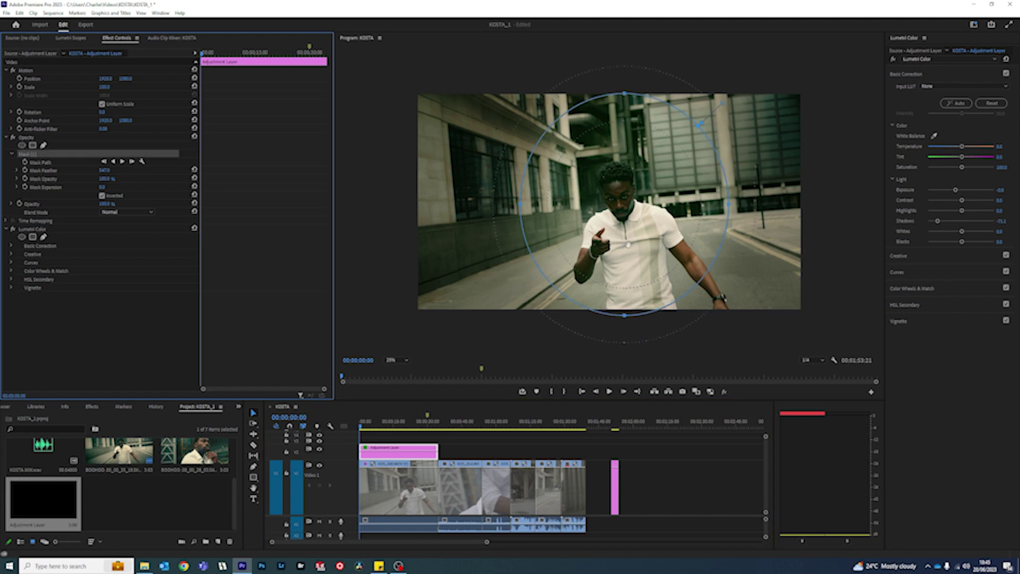
drag(628, 246, 631, 264)
drag(523, 226, 511, 223)
drag(731, 227, 741, 217)
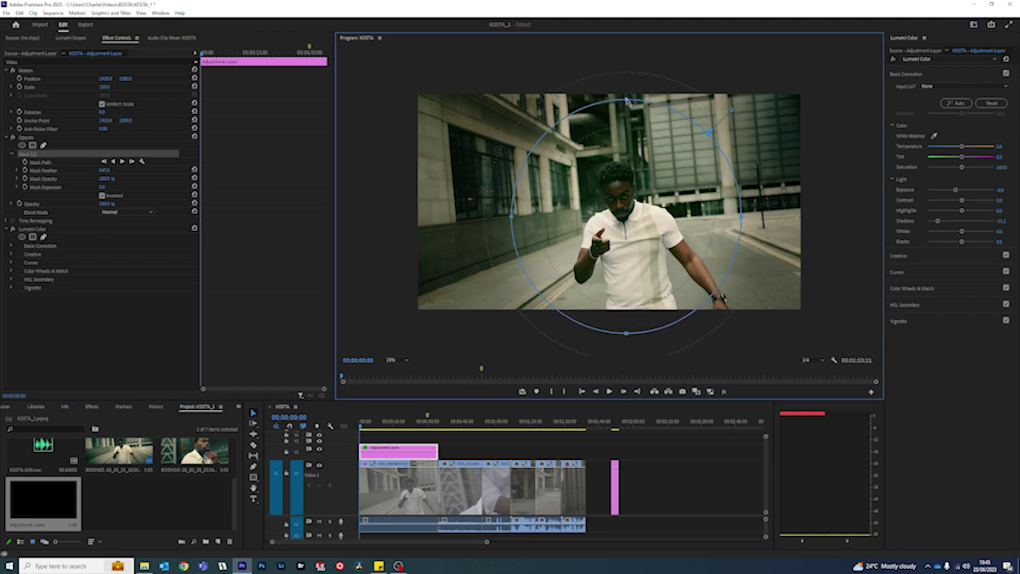
Deselect the mask and fit the whole frame of the first clip in the program monitor
click(411, 496)
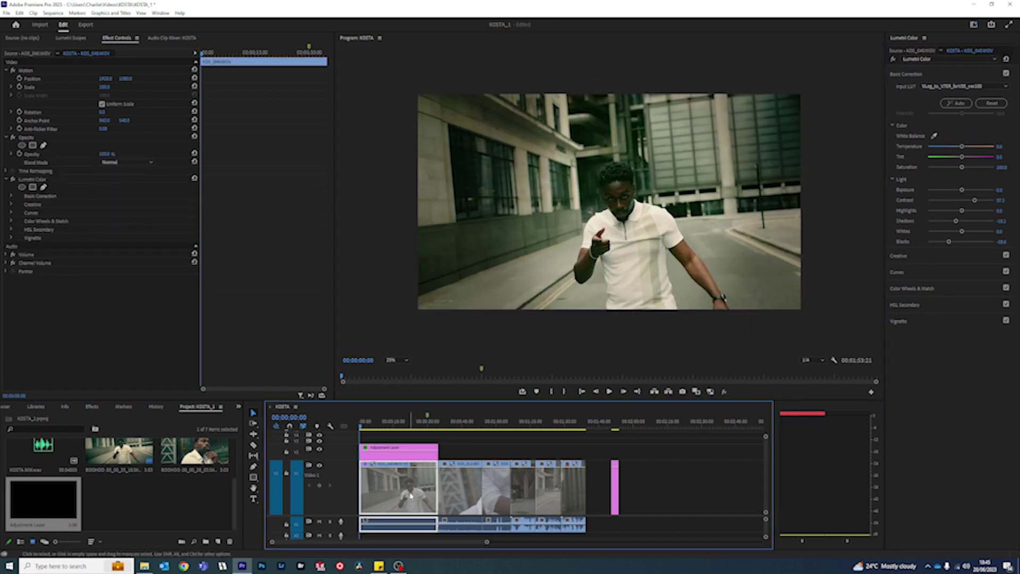
click(397, 360)
click(393, 371)
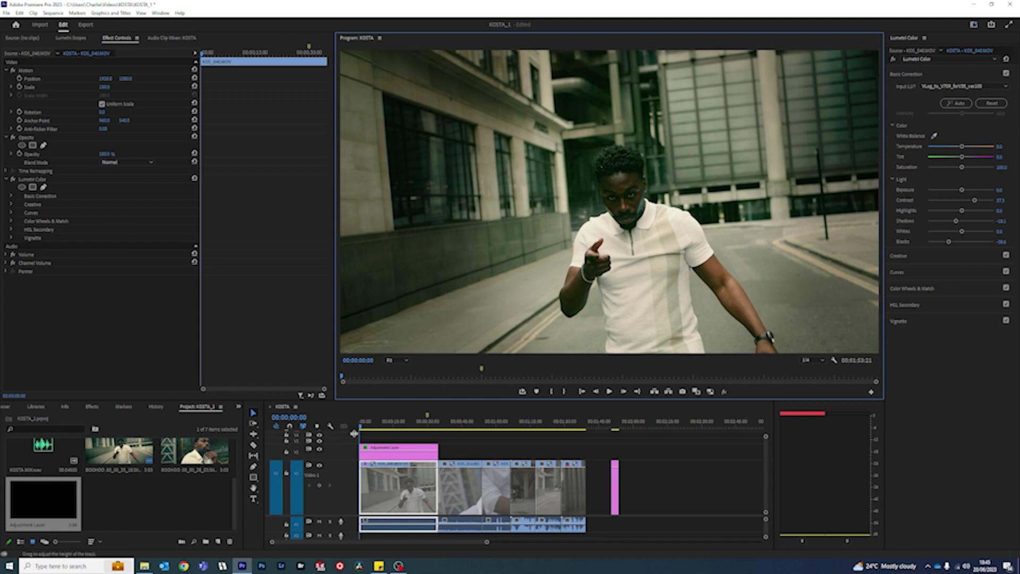
drag(354, 433, 351, 440)
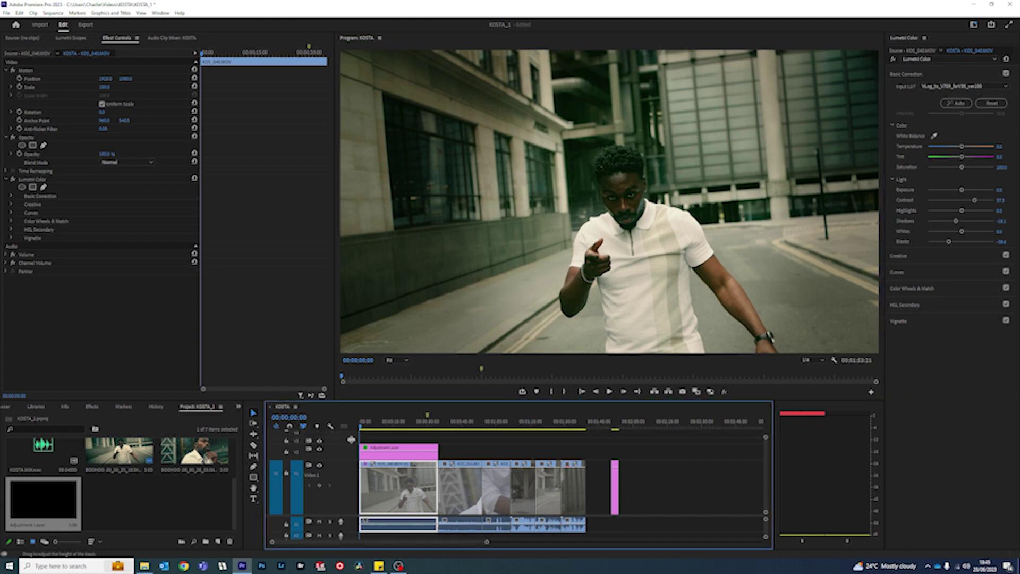
Place the Fuji 16mm - 4K grain clip from the 0. PREMIERE TOOLS folder above the adjustment layer at the sequence start
click(144, 565)
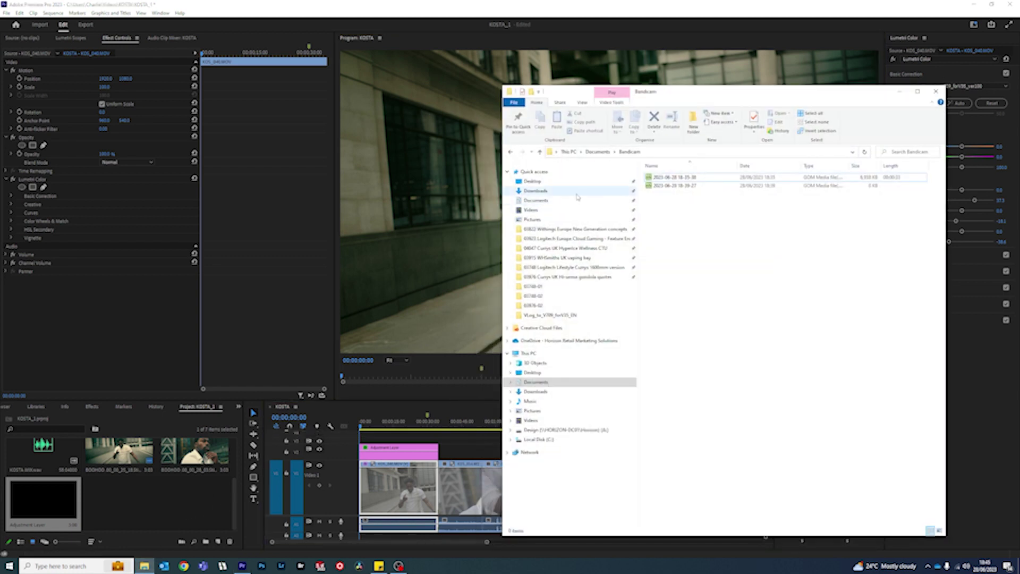
click(531, 210)
double_click(670, 176)
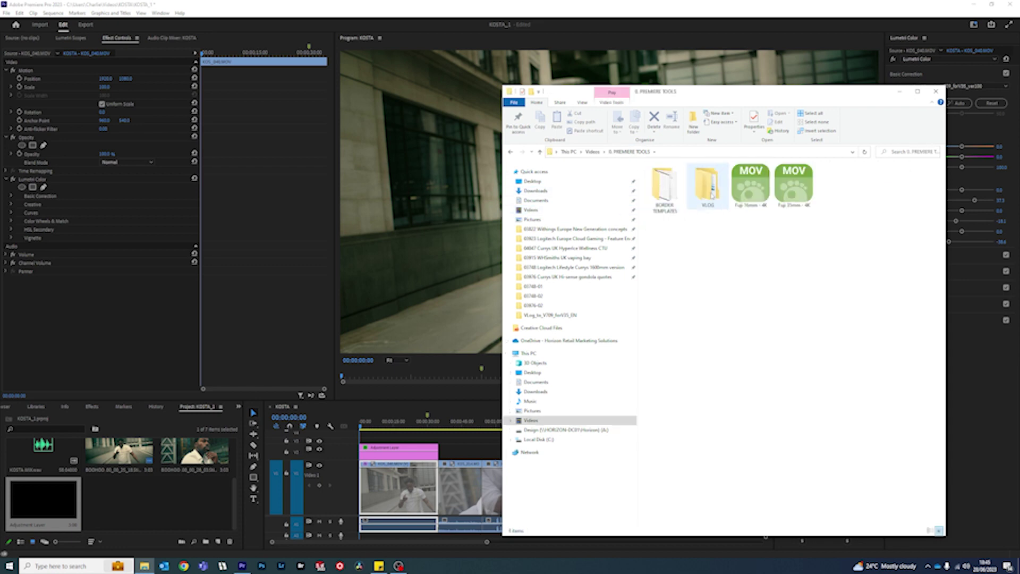
drag(793, 183, 176, 526)
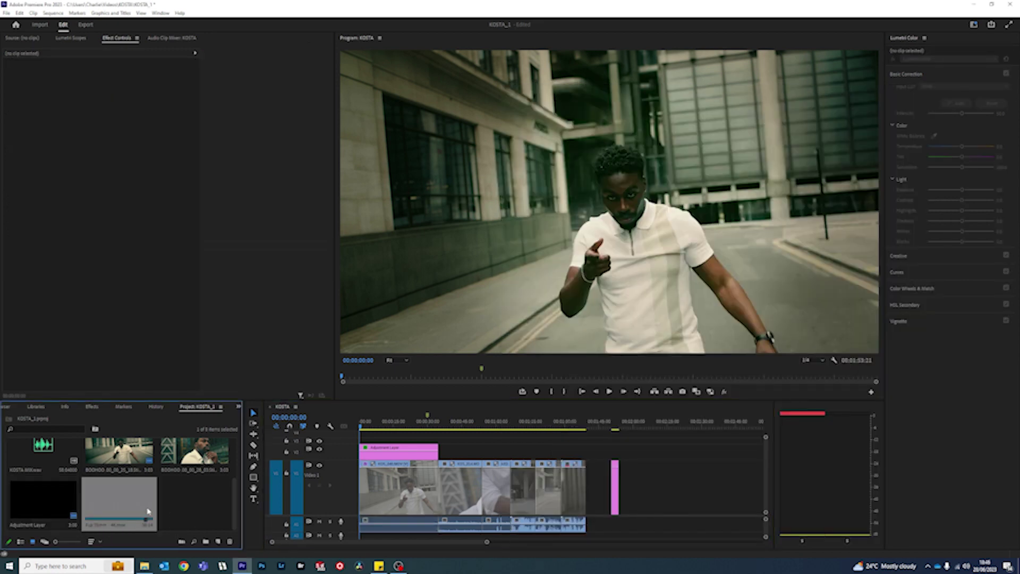
key(Delete)
key(alt+Tab)
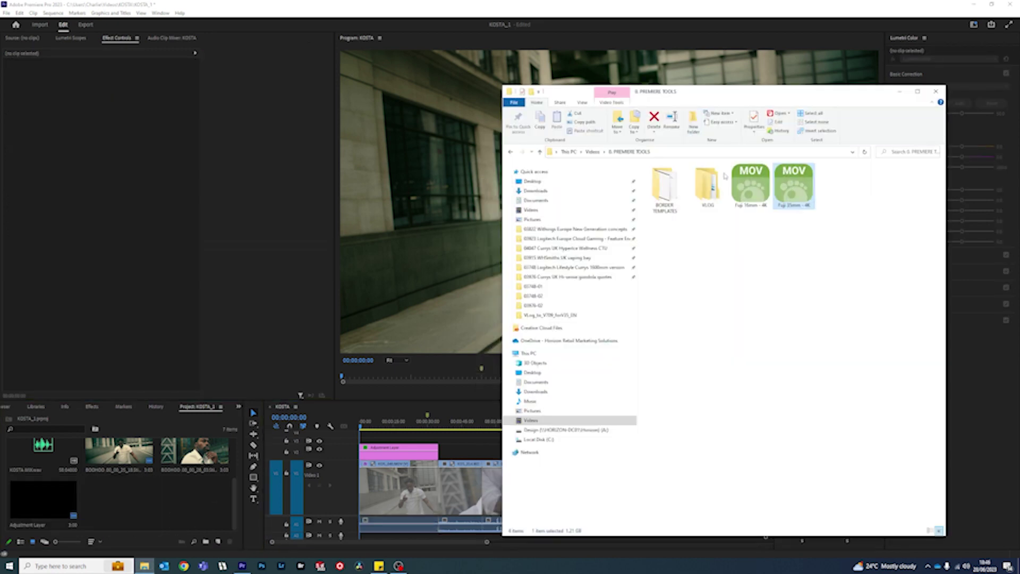
drag(747, 183, 355, 445)
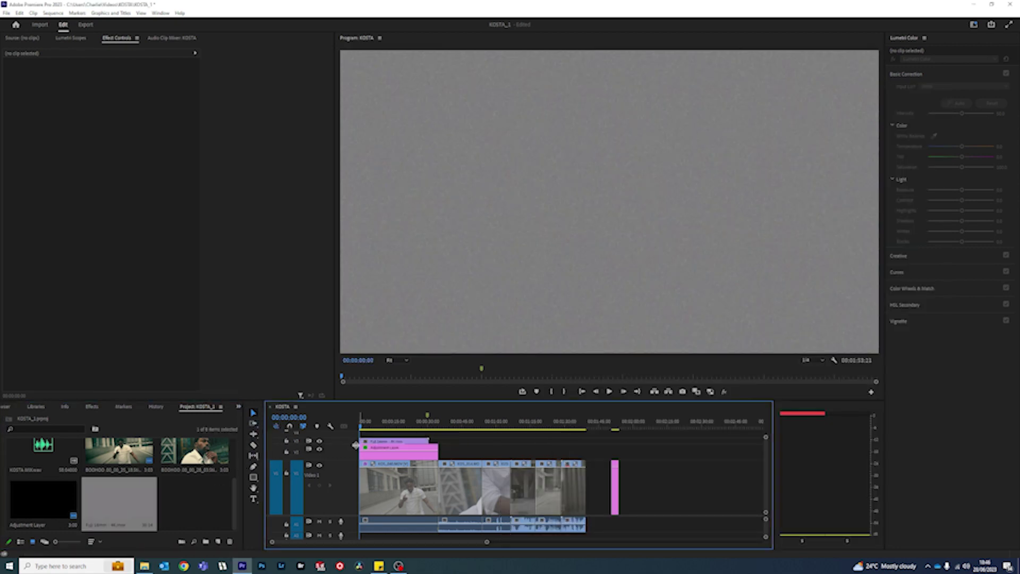
Set the blend mode of the Fuji 16mm grain clip to Overlay
click(357, 445)
click(127, 162)
click(123, 264)
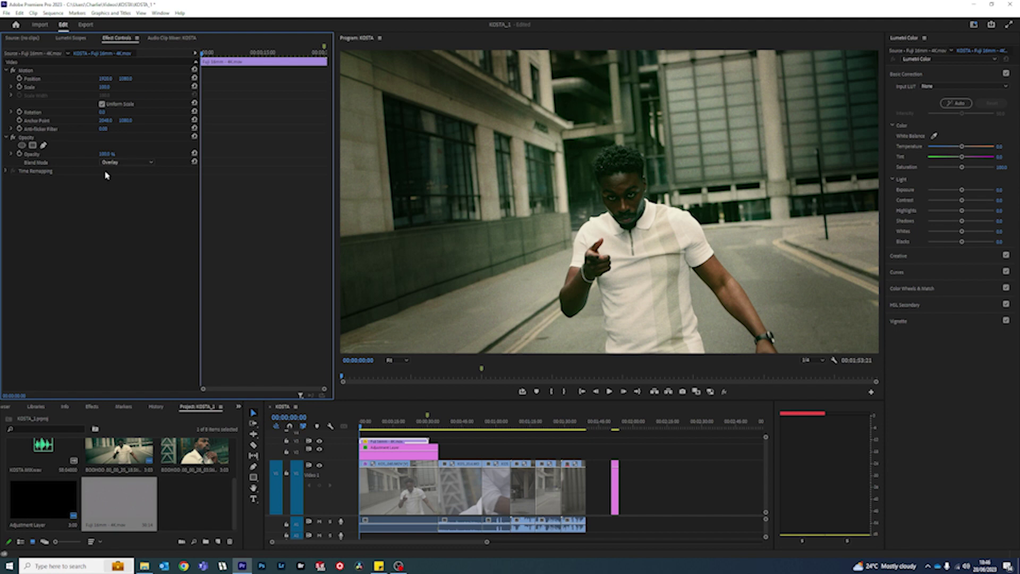
Try the grain clip at 60% opacity and restore it to 100%
click(109, 153)
text(60)
key(Return)
click(109, 153)
text(100)
key(Return)
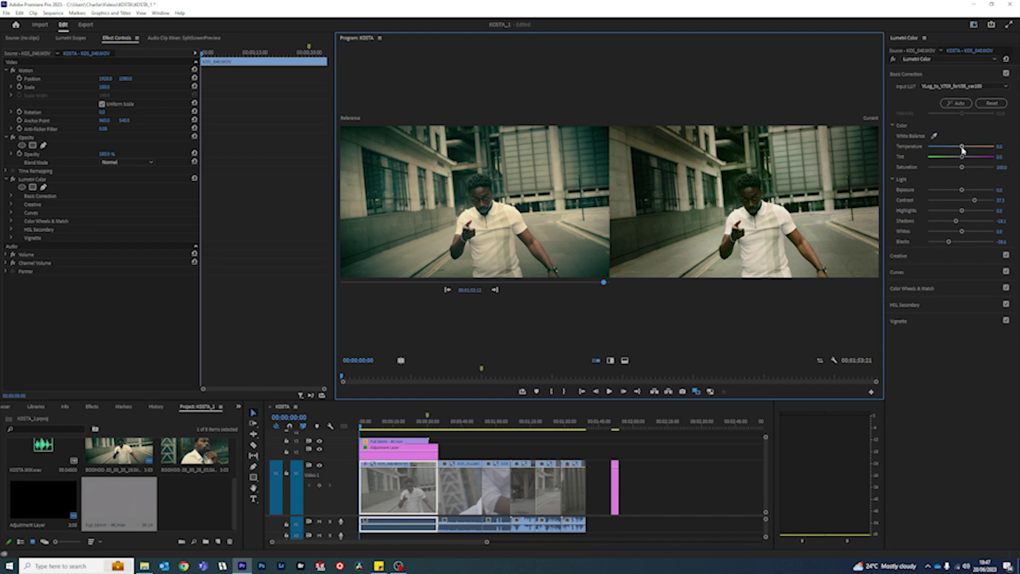
Cool the first clip's temperature to about -22 and raise its shadows slightly to match the reference frame
drag(961, 149, 958, 150)
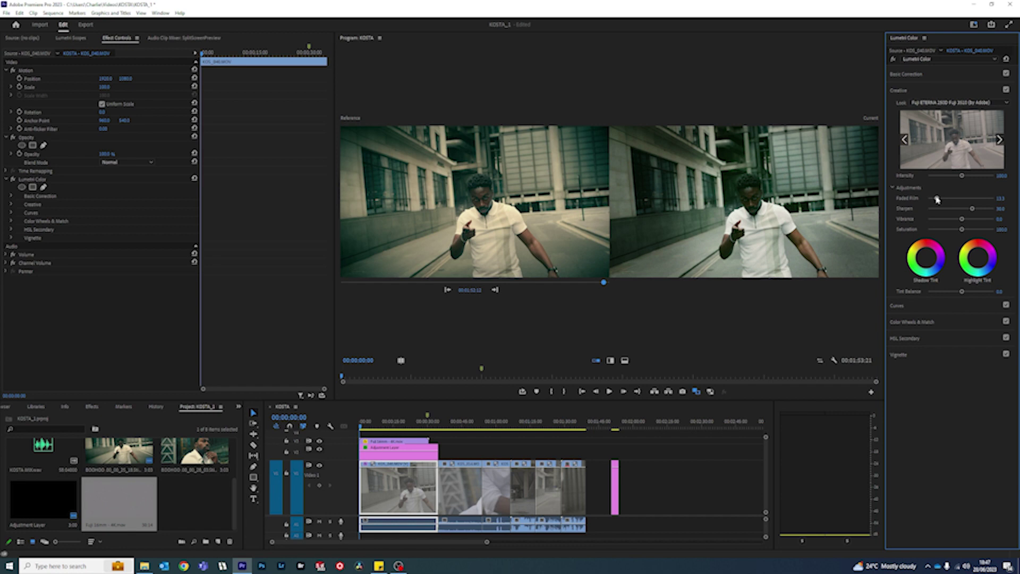
click(931, 75)
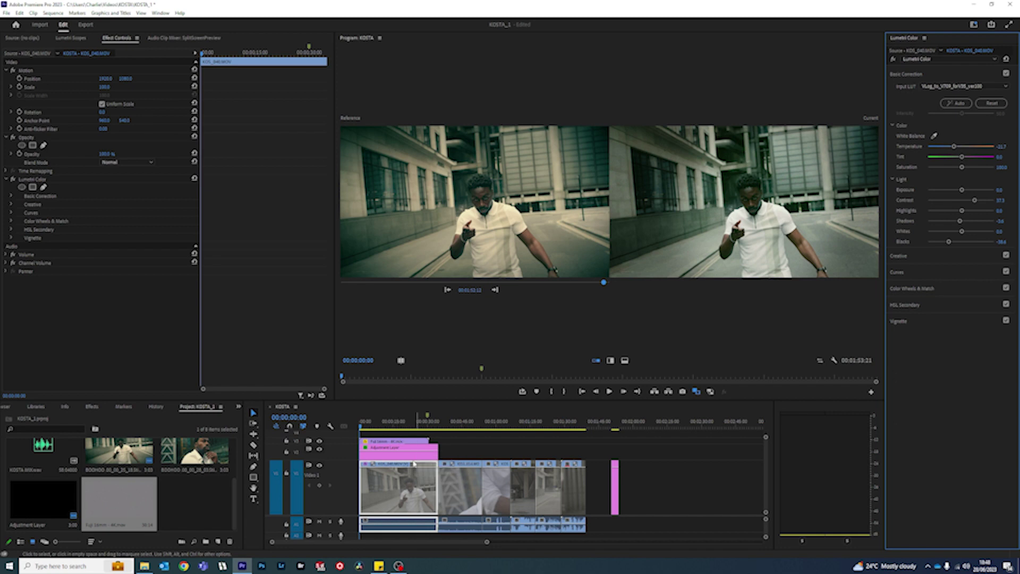
Copy the first clip's attributes and paste only its Lumetri Color effect onto the second clip
right_click(391, 493)
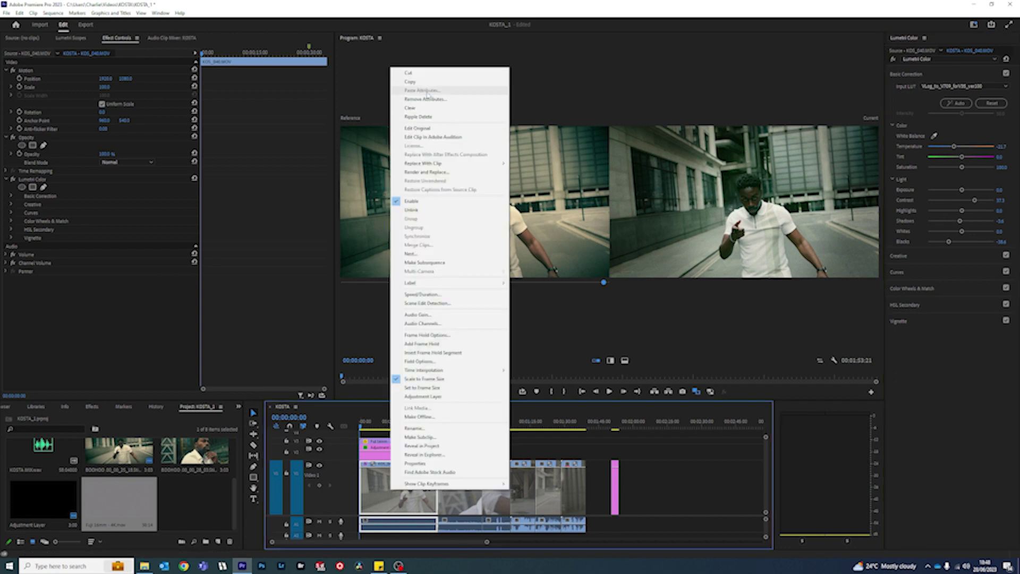
click(393, 354)
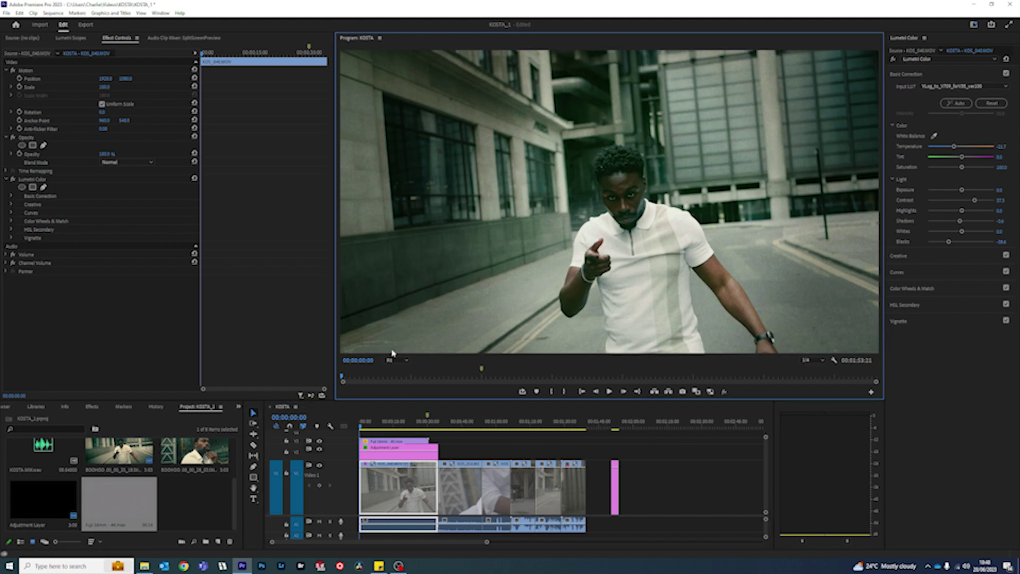
click(460, 486)
right_click(461, 484)
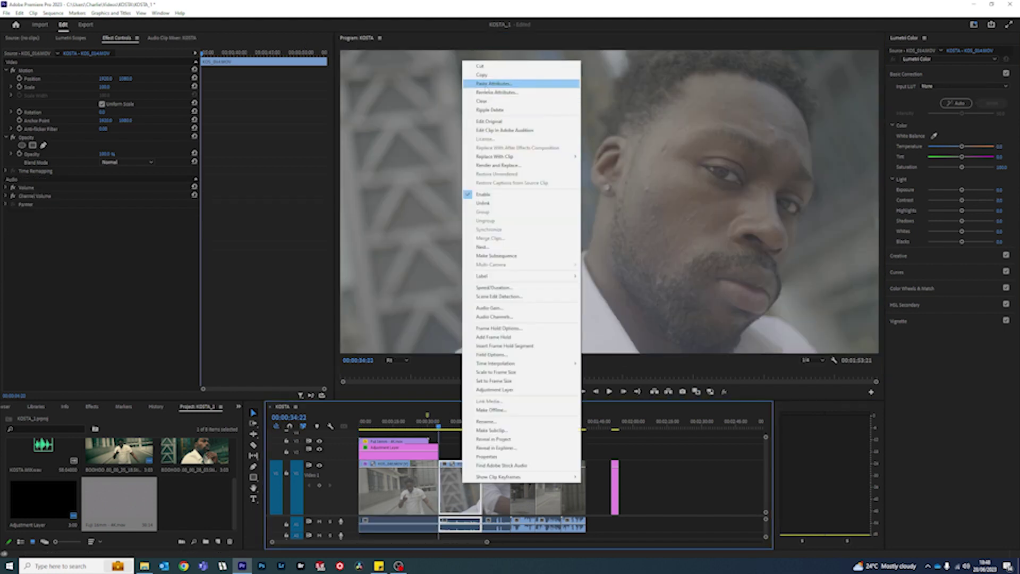
click(494, 83)
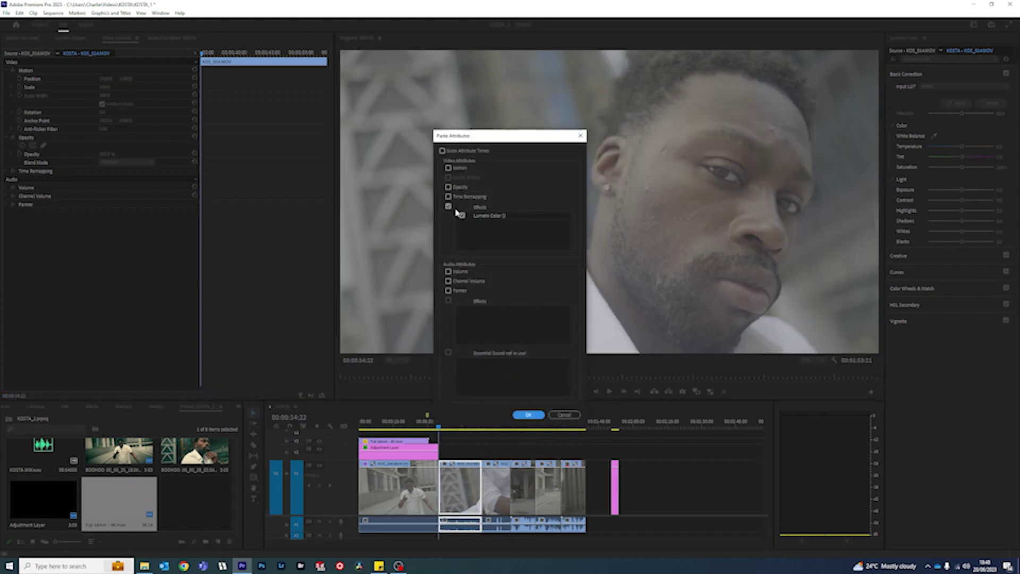
click(529, 414)
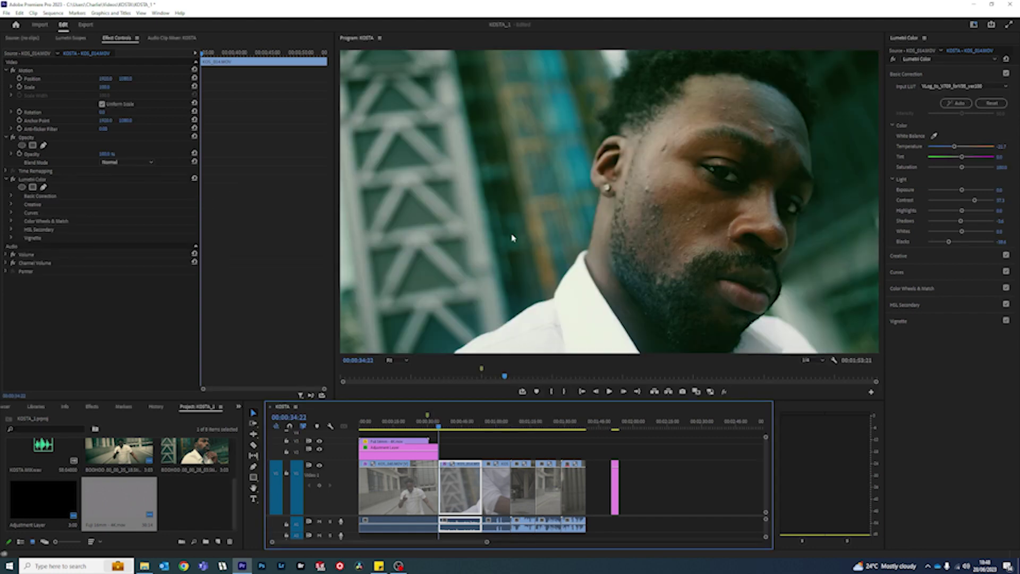
Duplicate the Fuji 16mm grain clip above the second clip and shorten it to roughly that clip's length
click(513, 238)
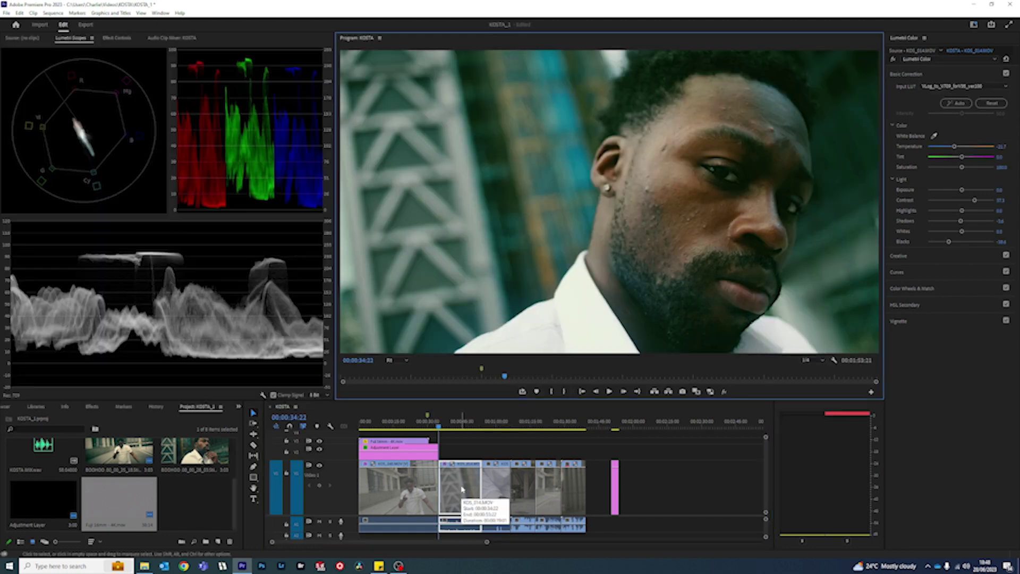
click(929, 256)
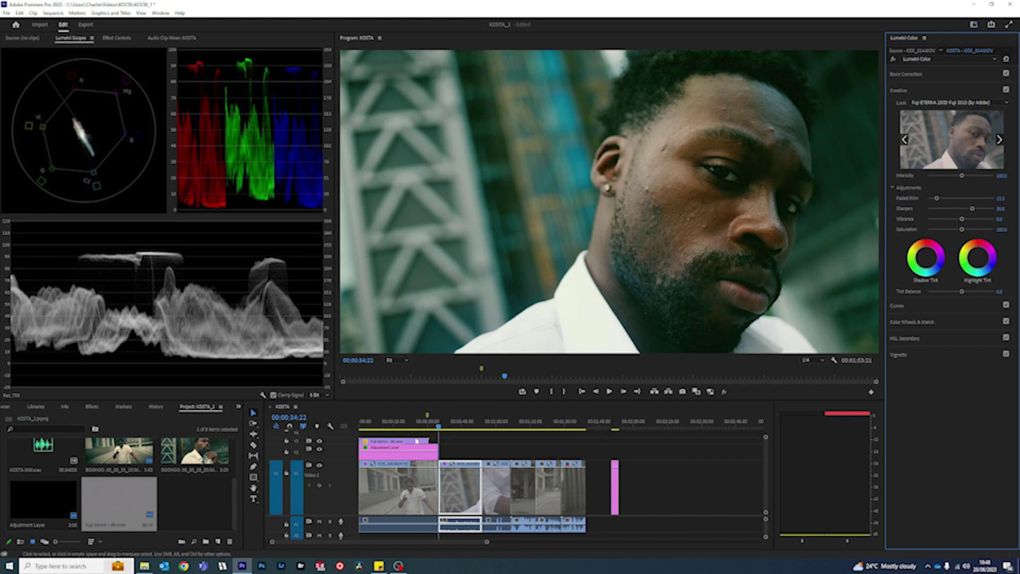
drag(414, 442, 474, 426)
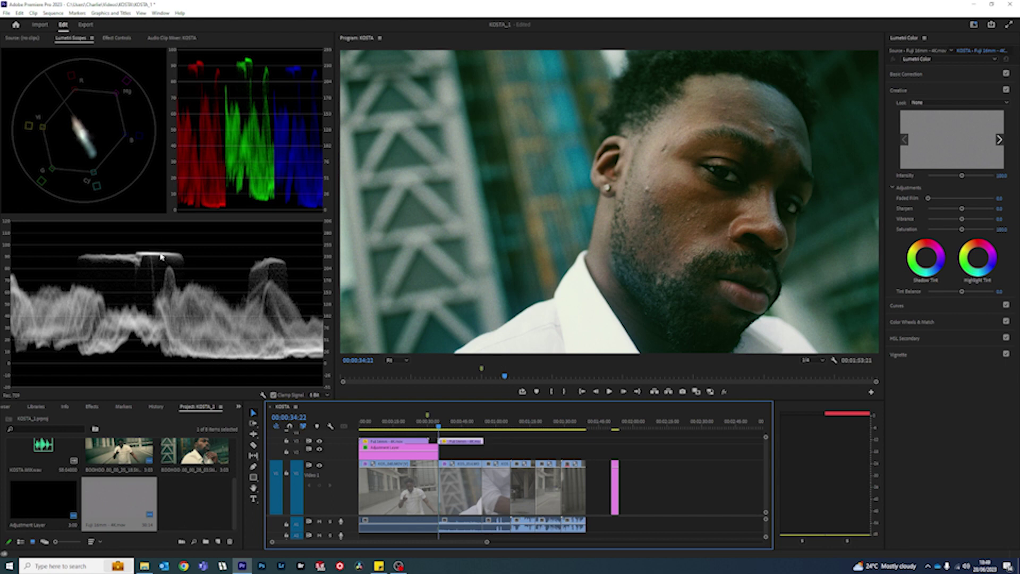
Lower the whites to about -15 on the first clip and to about -23 on the second clip
click(406, 422)
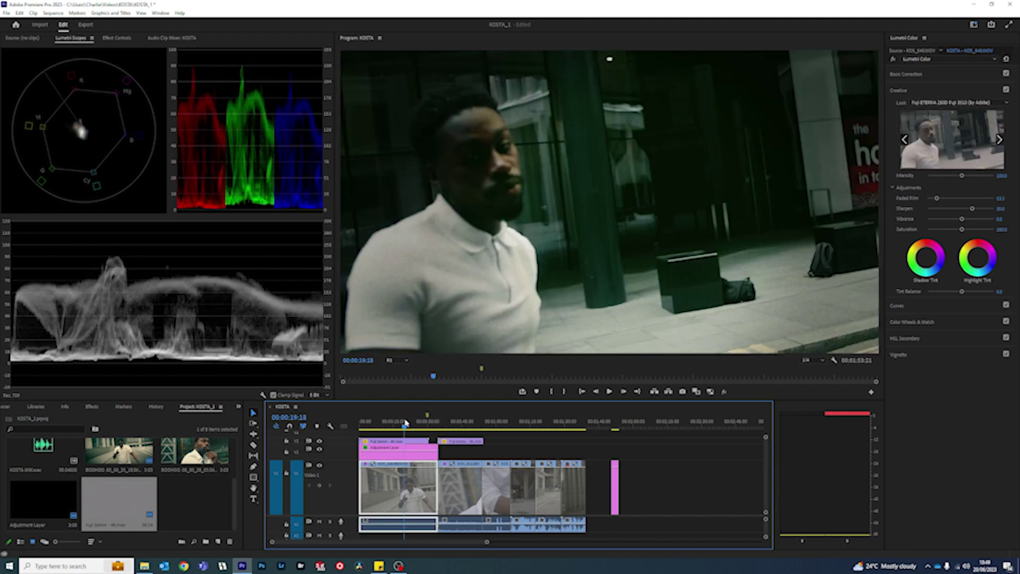
click(582, 392)
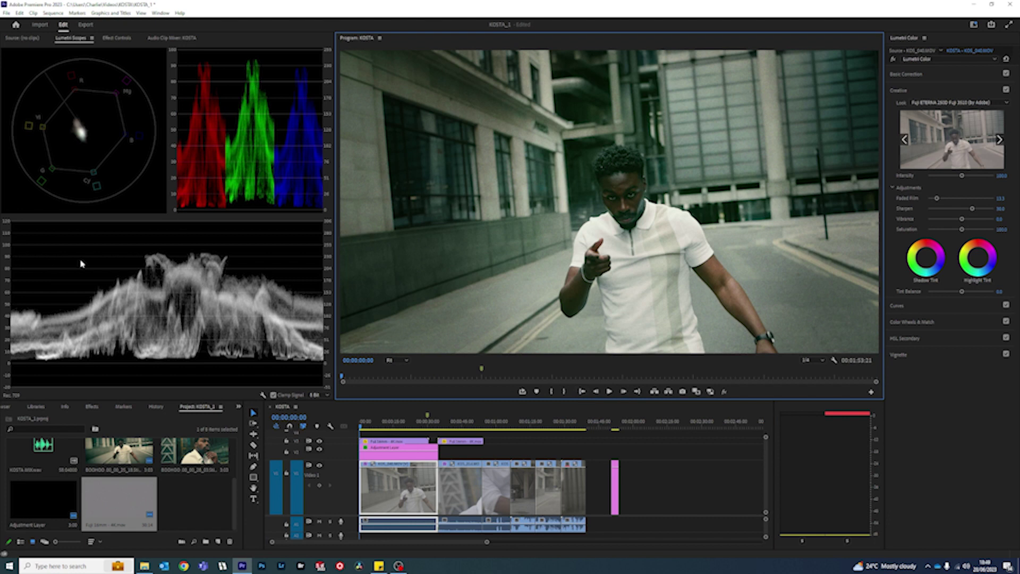
click(939, 77)
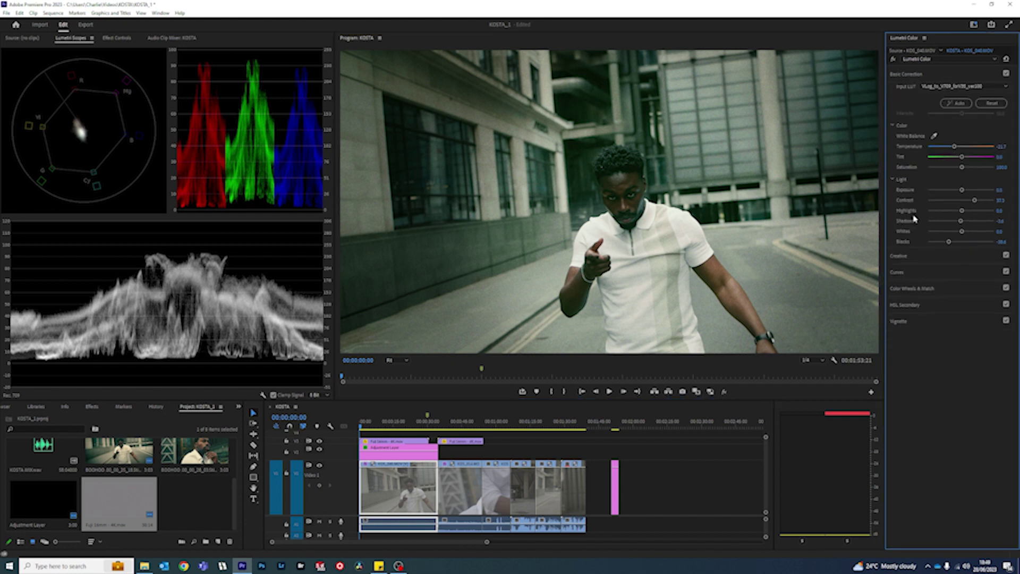
drag(962, 231, 955, 232)
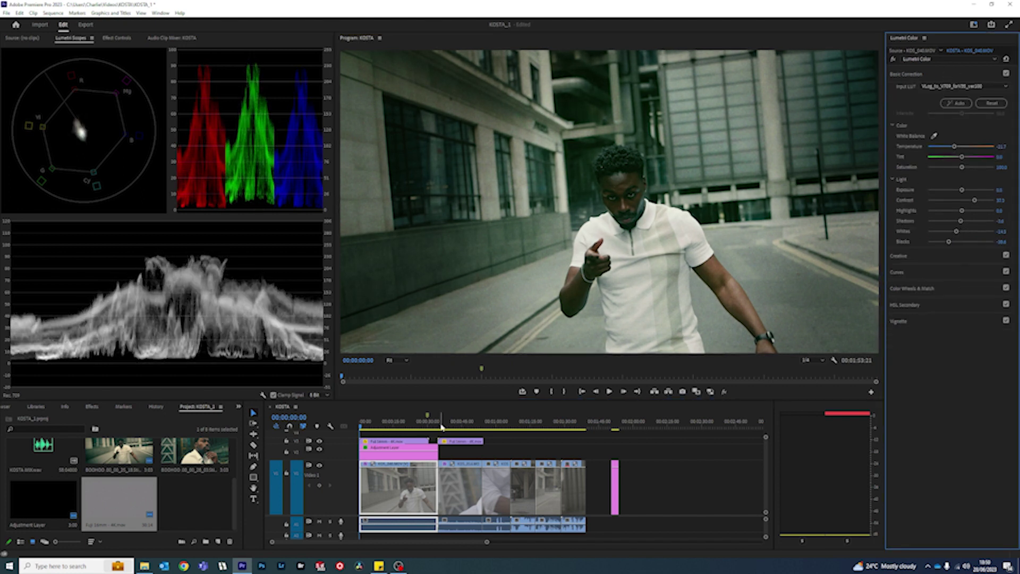
click(442, 426)
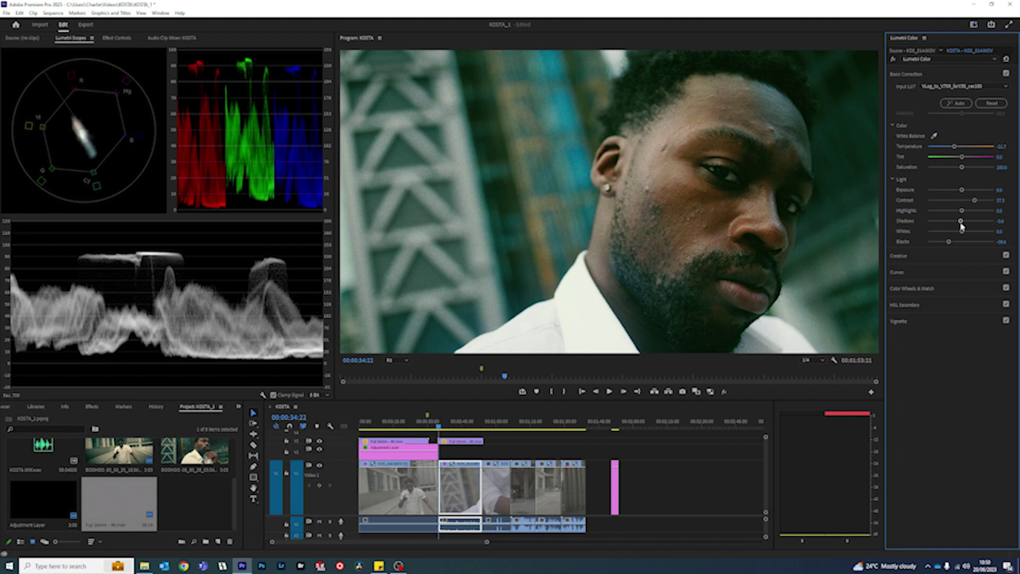
drag(961, 231, 953, 236)
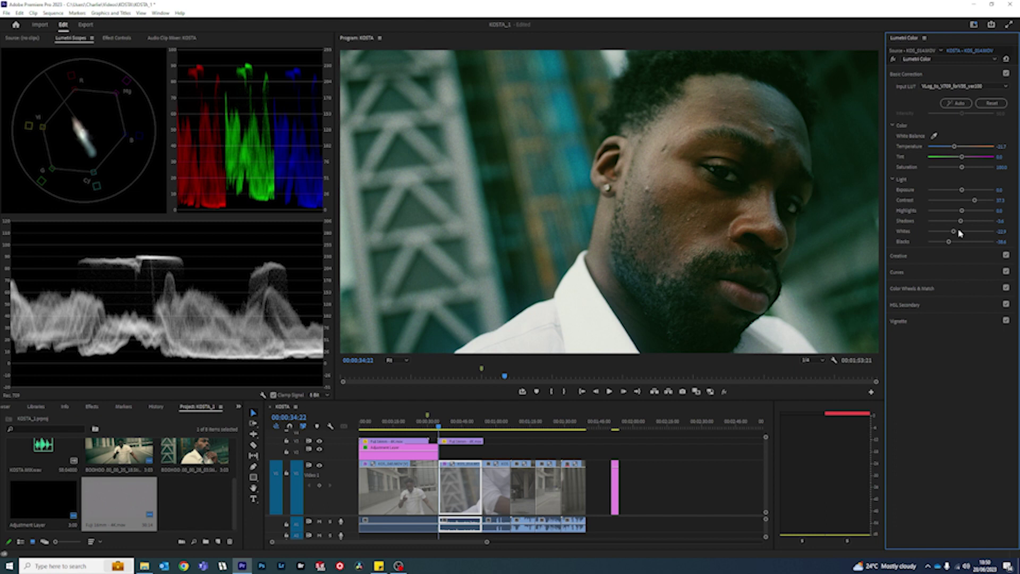
Compare the brightness and colour of the first and second clips by switching repeatedly between their opening frames
key(Home)
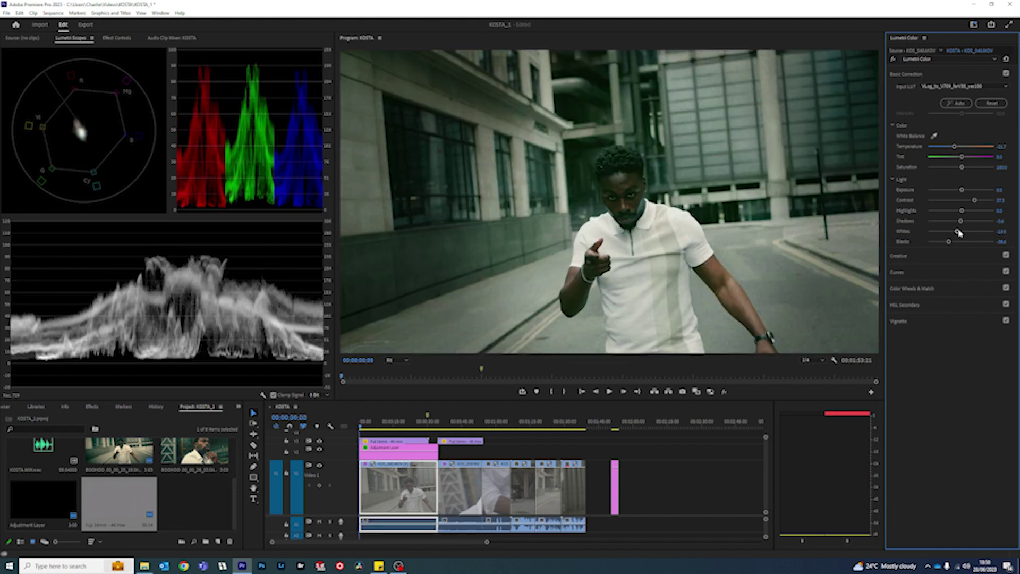
key(Down)
key(Up)
key(Down)
key(Up)
key(Down)
key(Up)
key(Down)
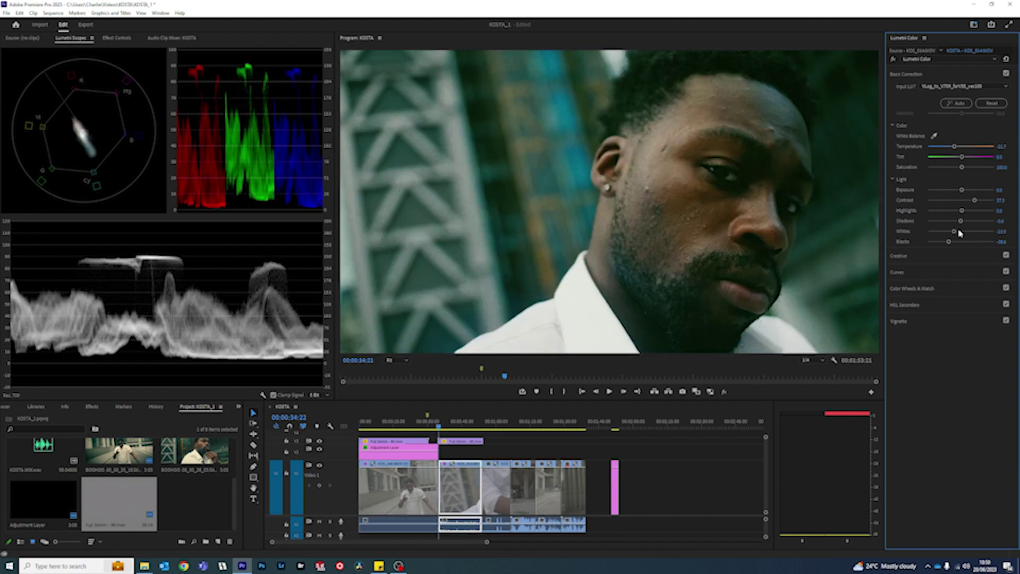
key(Up)
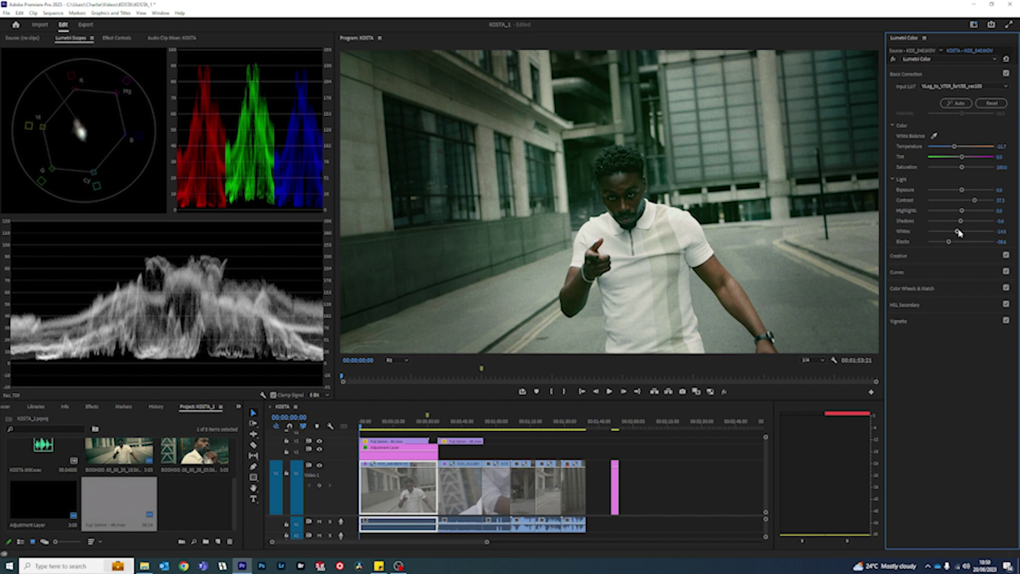
key(Down)
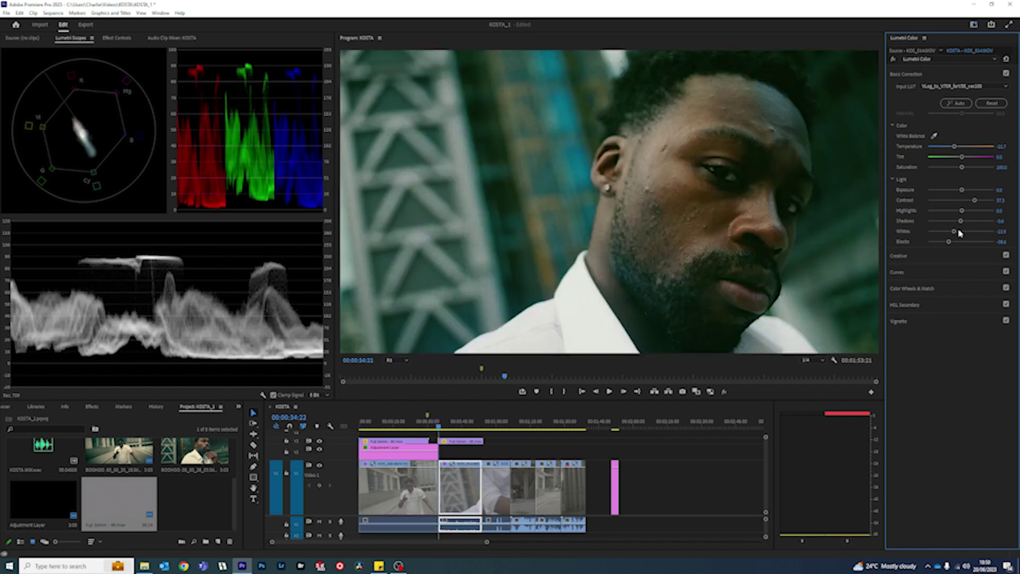